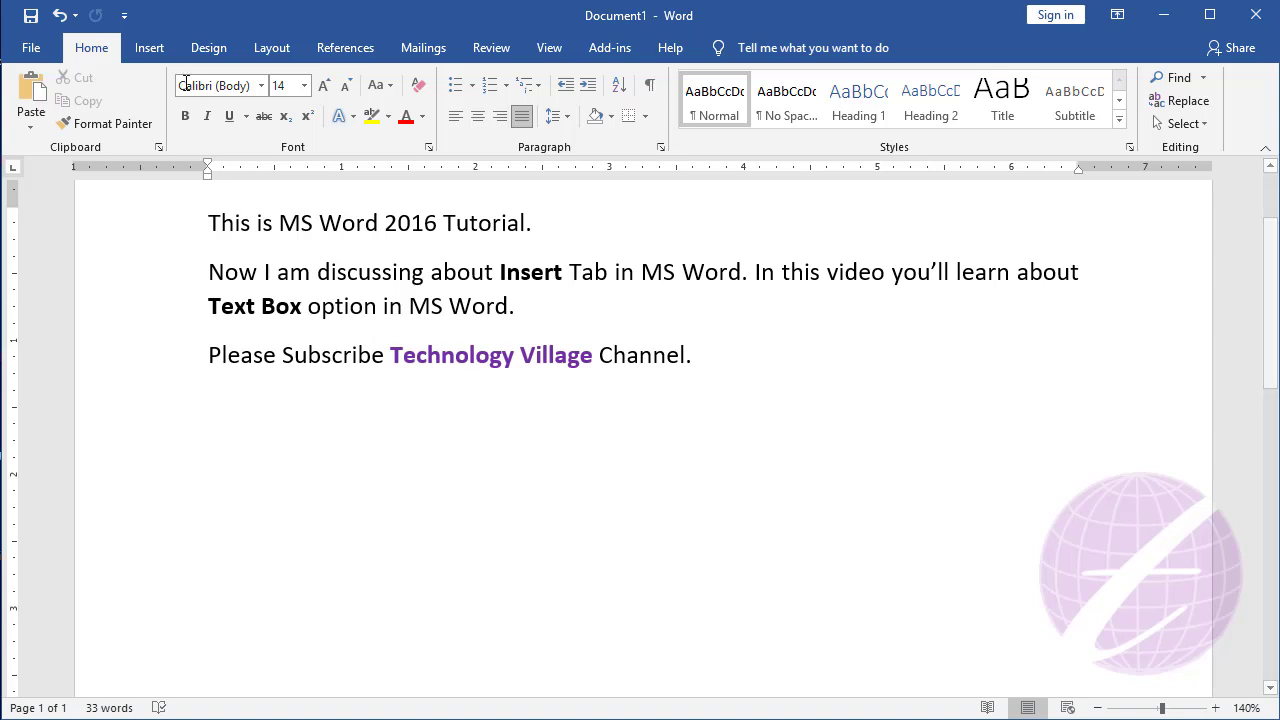
Insert a Simple Text Box from the Built-in Text Box gallery below the three paragraphs.
{"action": "left_click", "coordinate": [150, 48]}
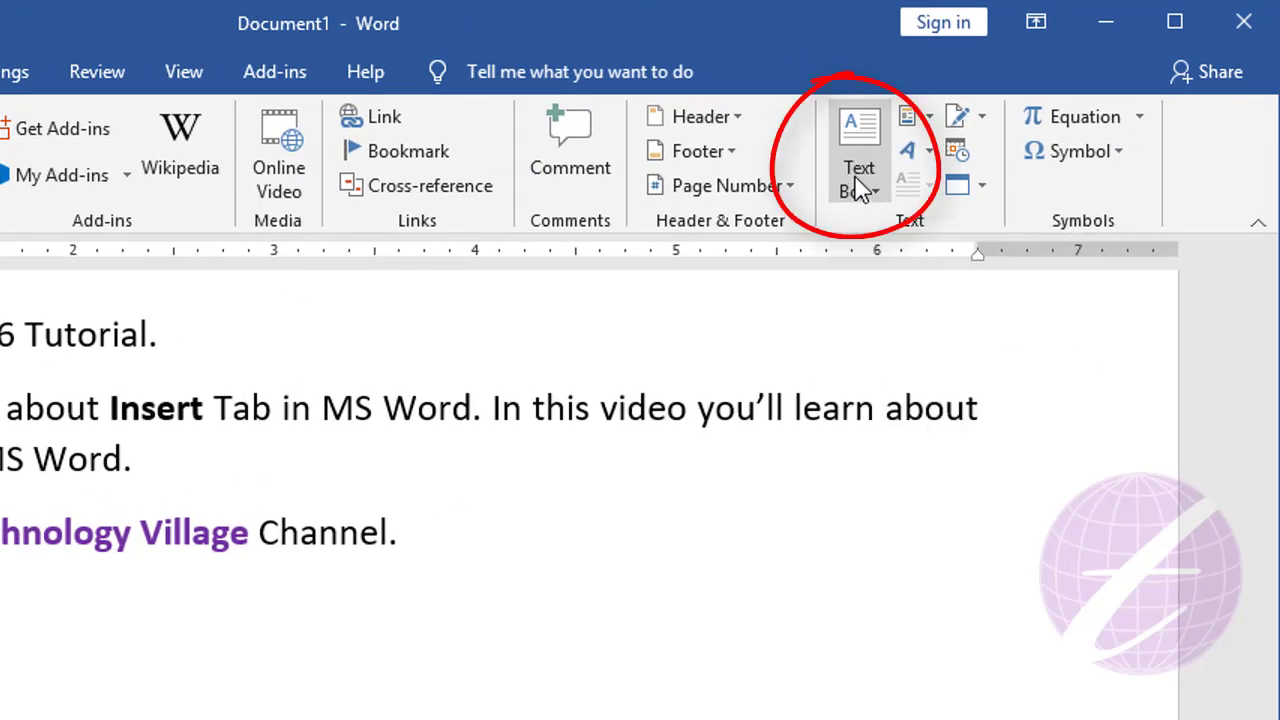
{"action": "left_click", "coordinate": [858, 190]}
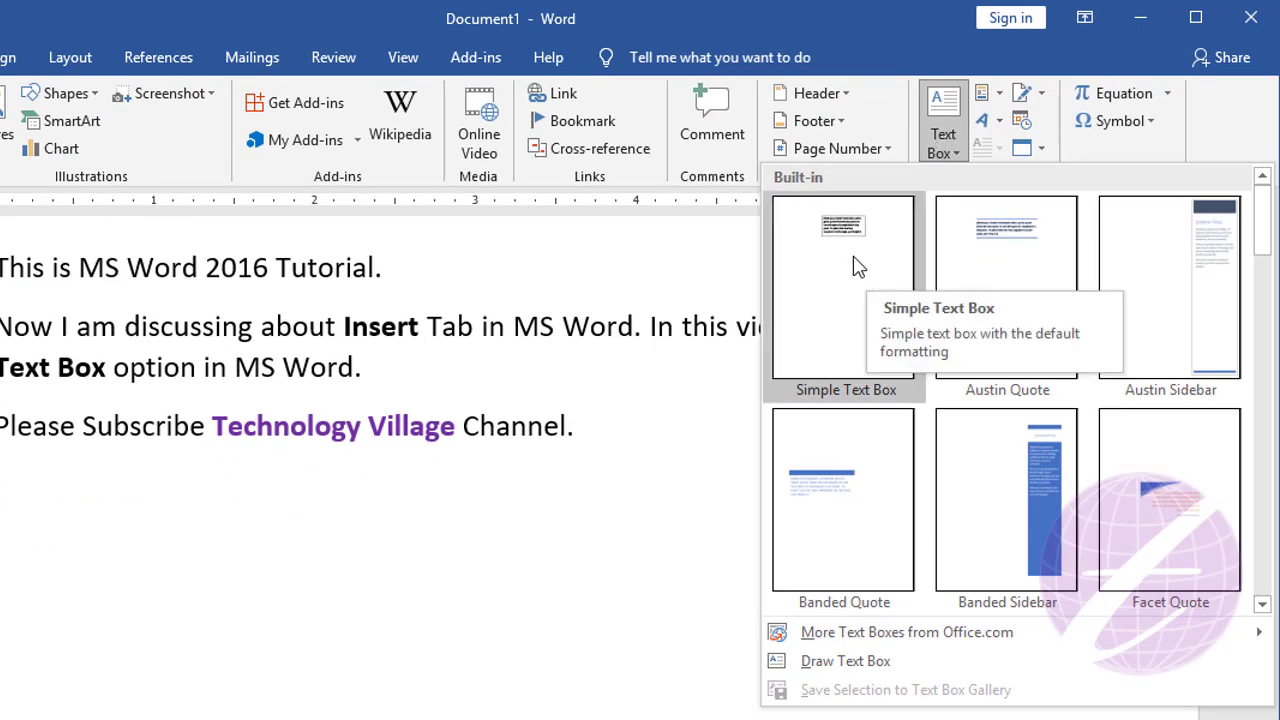
{"action": "left_click", "coordinate": [858, 266]}
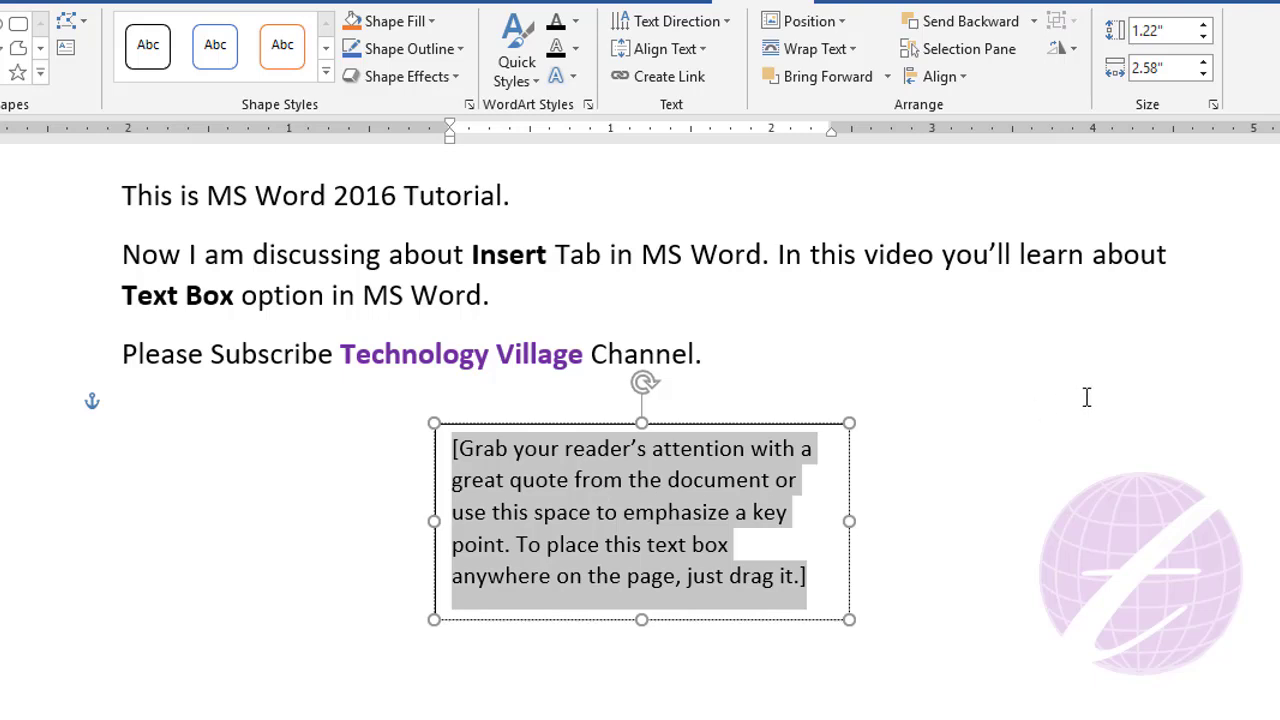
Replace the placeholder quote with 'This is Text Box.' and append 'Type' after it.
{"action": "type", "text": "This is T"}
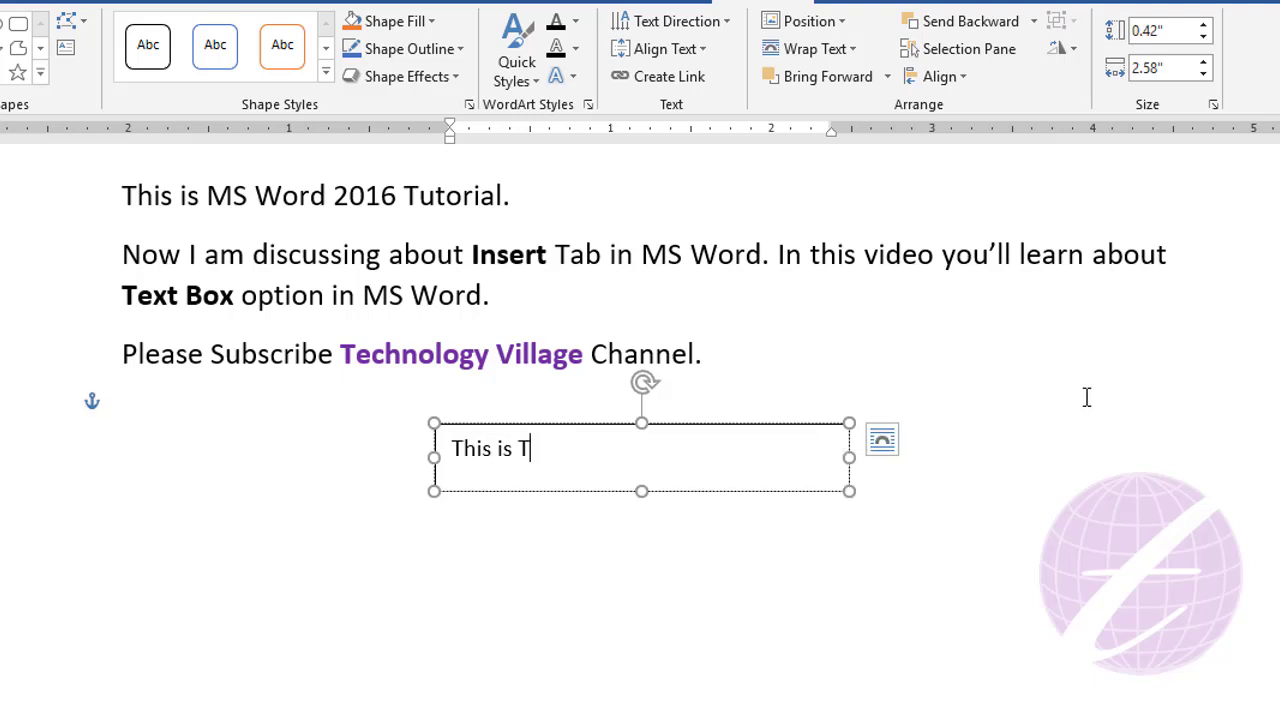
{"action": "type", "text": "ext Box."}
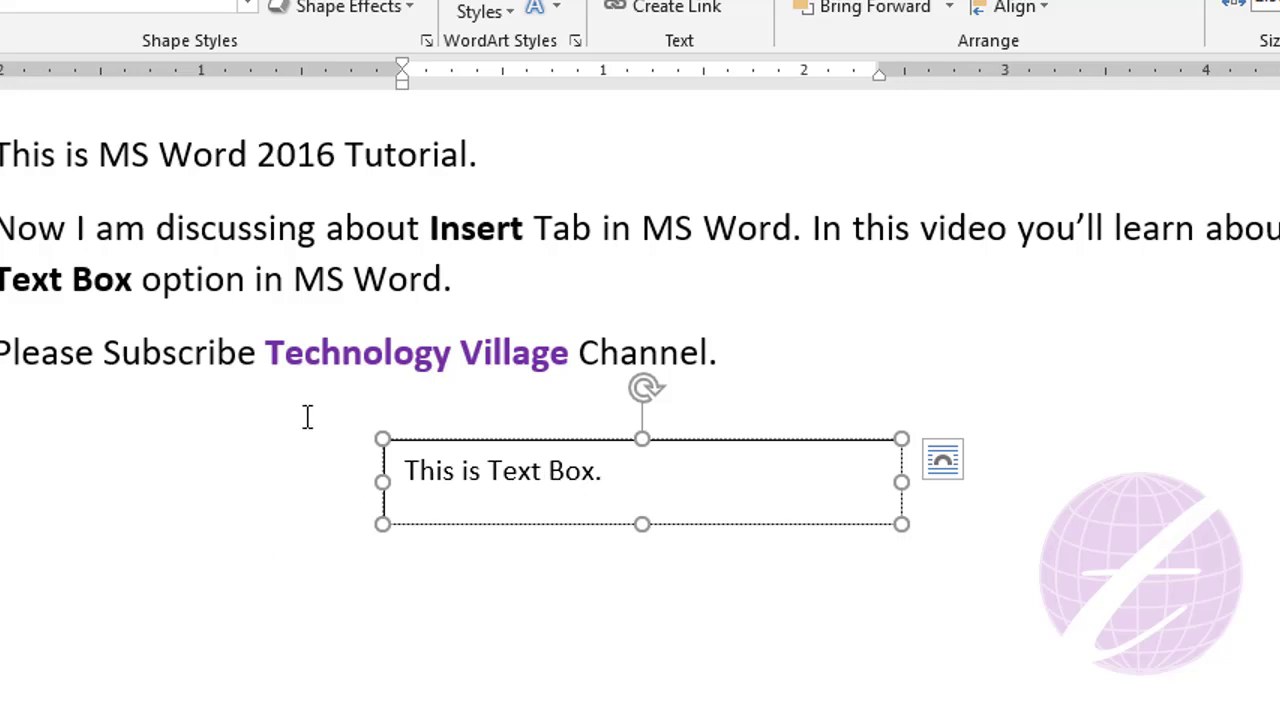
{"action": "left_click", "coordinate": [763, 365]}
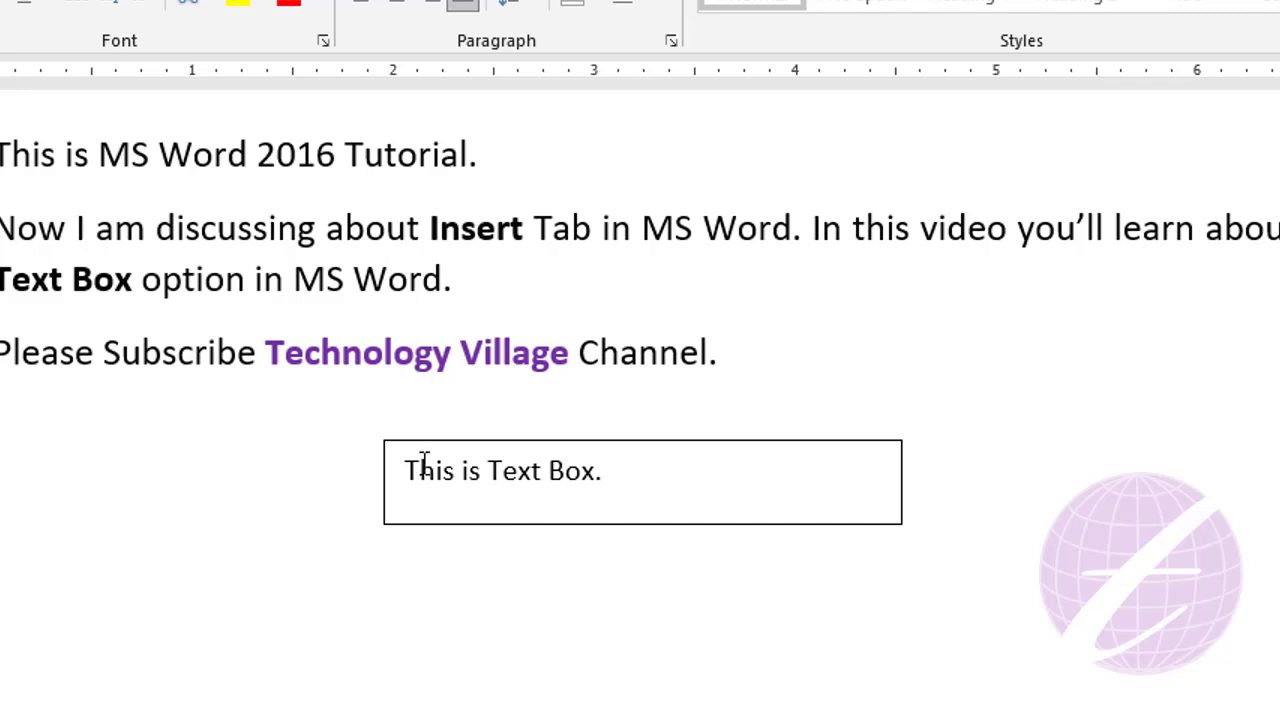
{"action": "left_click", "coordinate": [637, 477]}
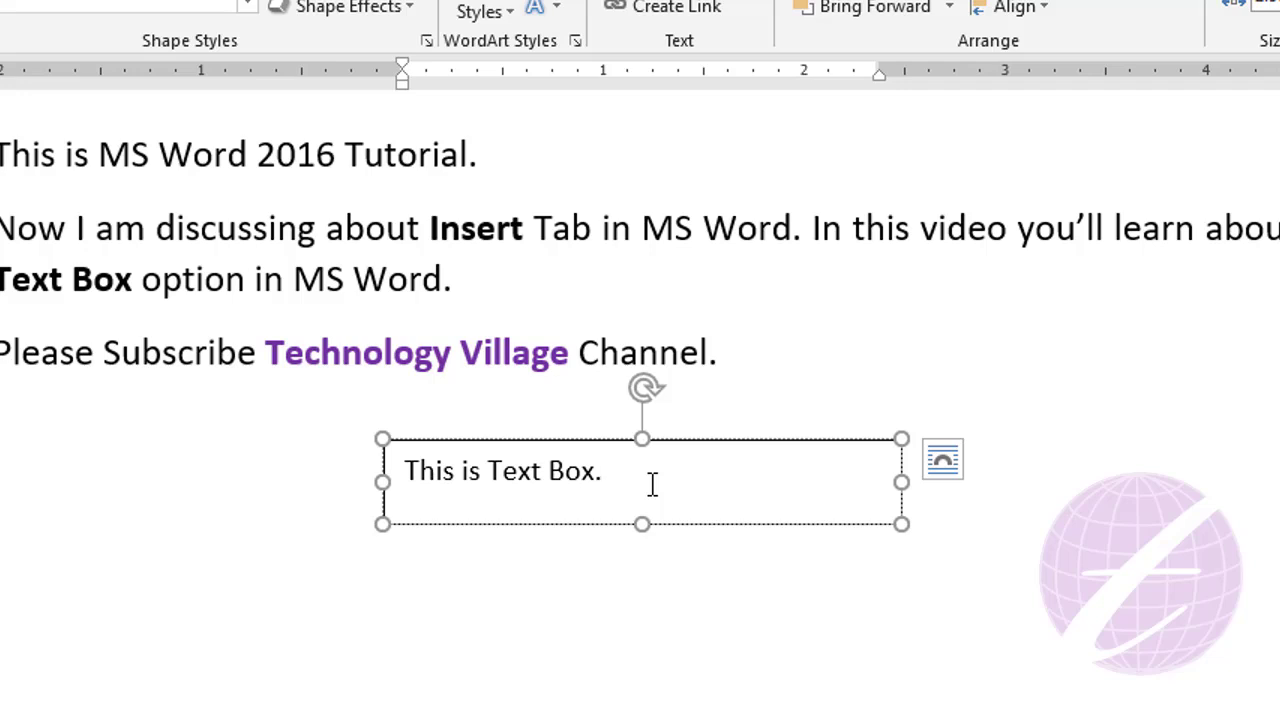
{"action": "type", "text": "Type"}
{"action": "left_click", "coordinate": [798, 362]}
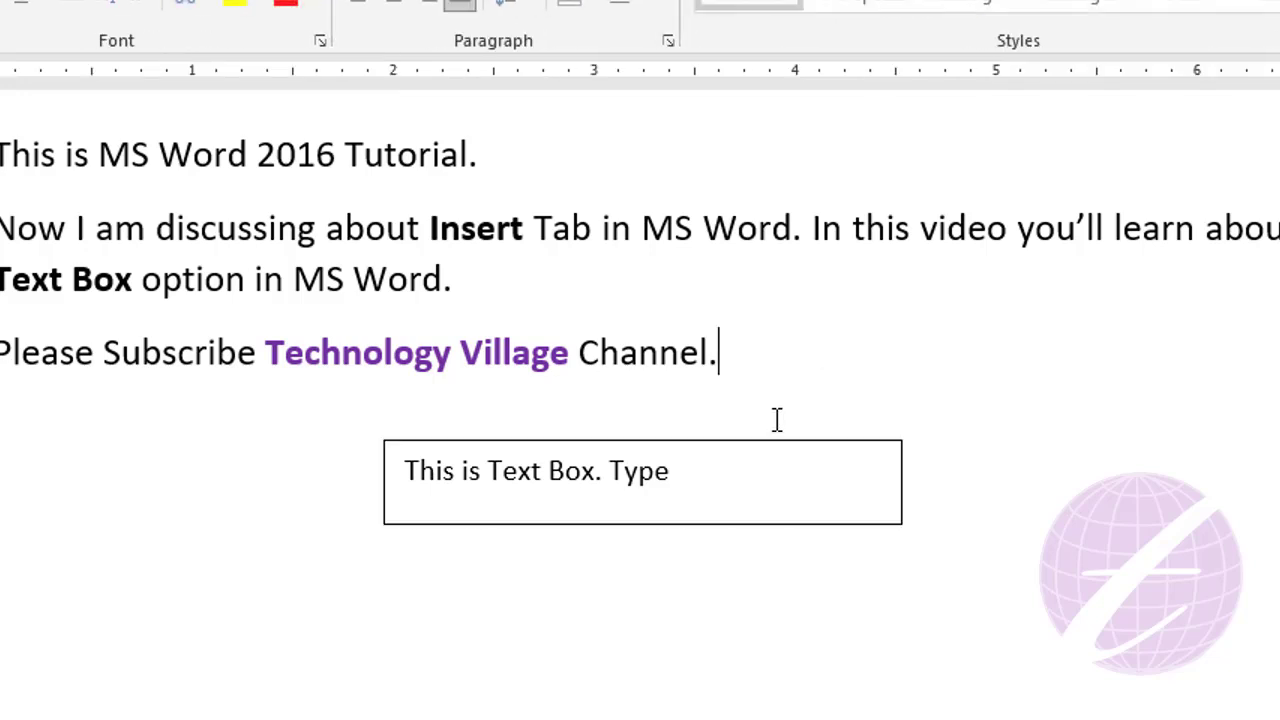
{"action": "left_click", "coordinate": [716, 486]}
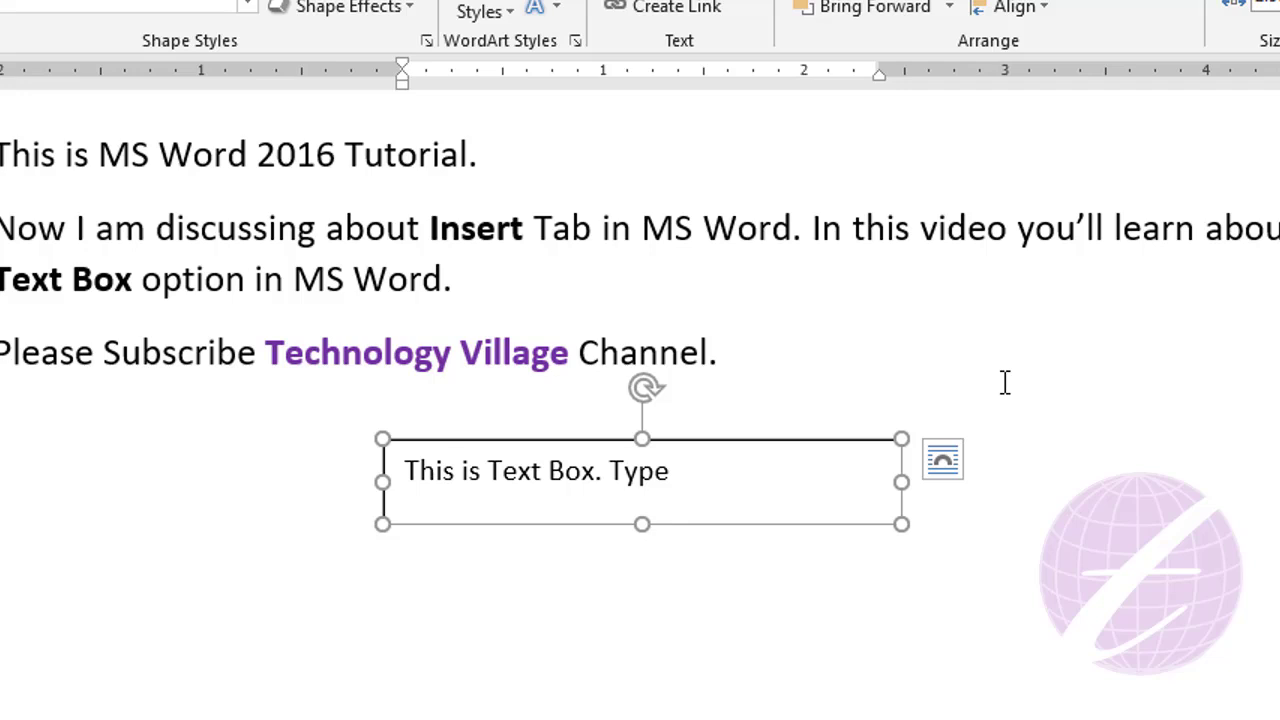
Delete the simple text box and insert an Austin Quote text box instead.
{"action": "key", "text": "Delete"}
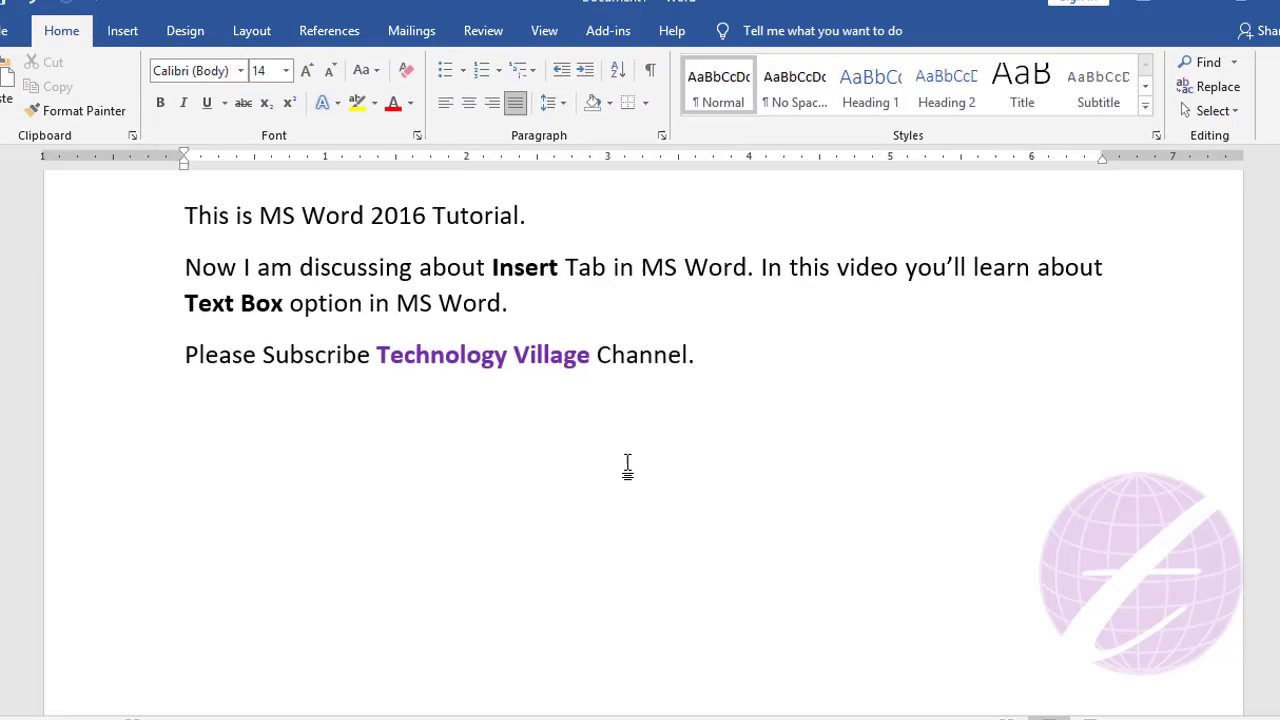
{"action": "left_click", "coordinate": [150, 48]}
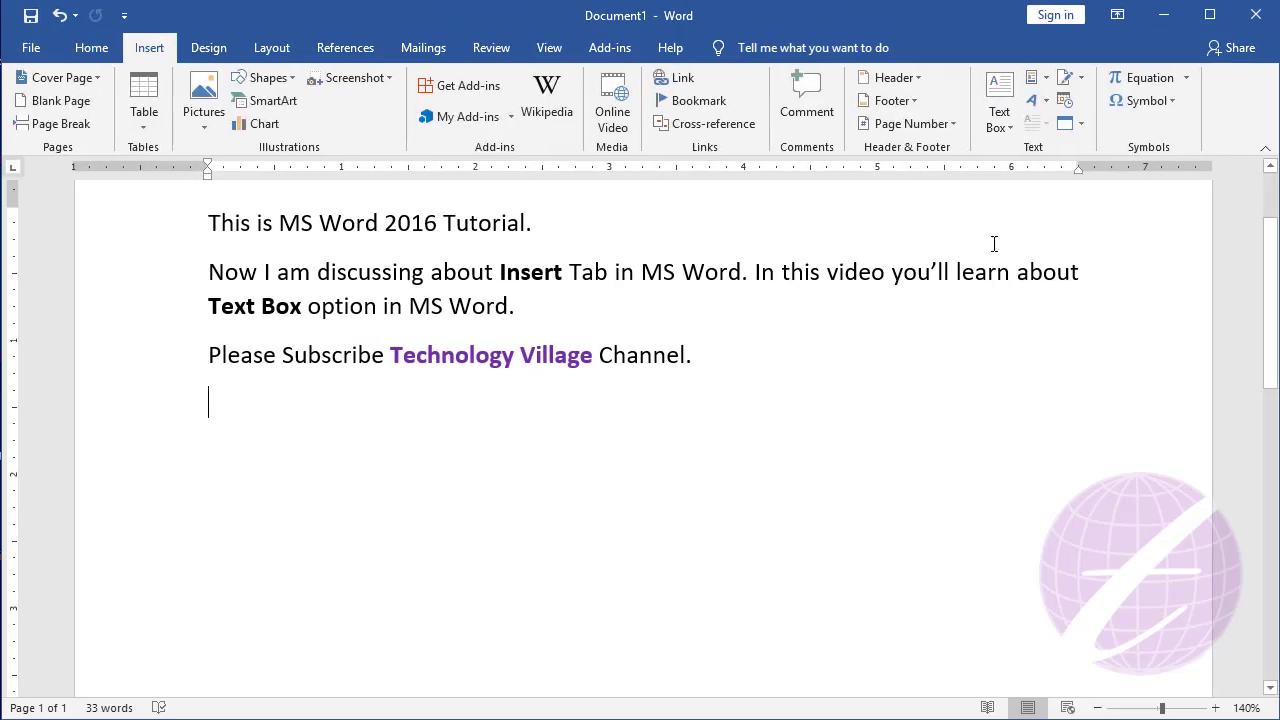
{"action": "left_click", "coordinate": [1002, 128]}
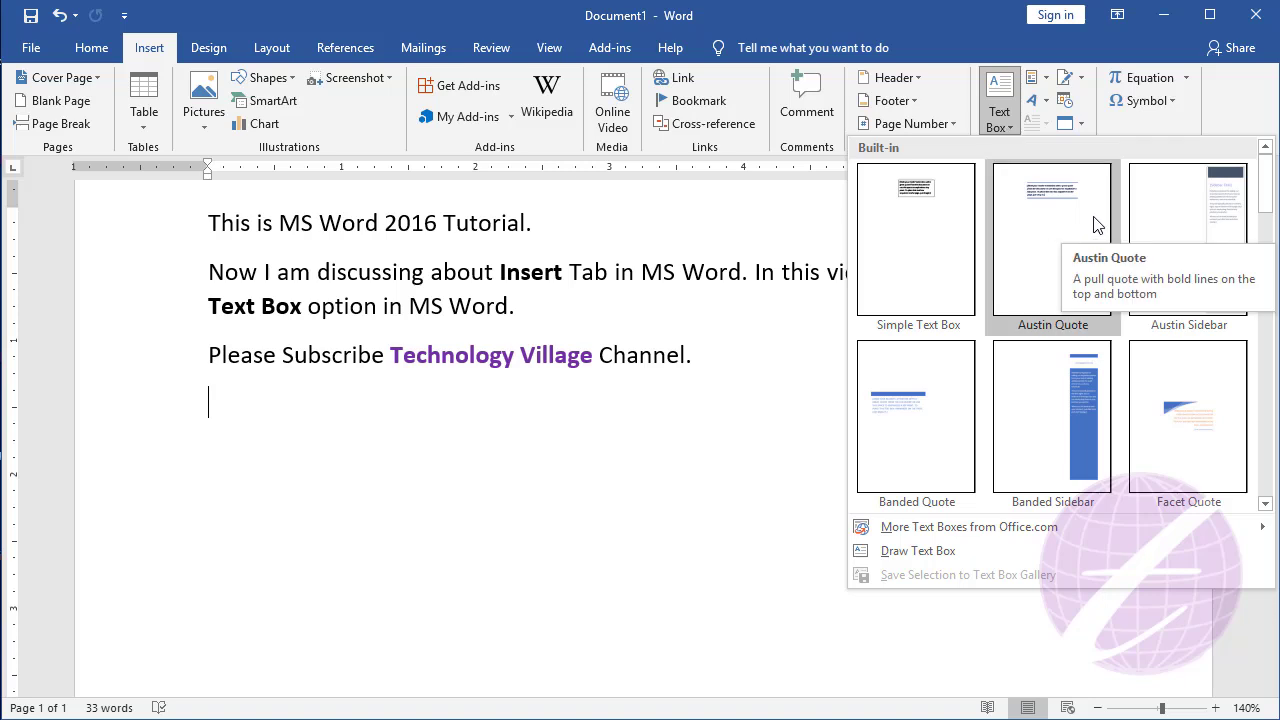
{"action": "scroll", "coordinate": [1153, 288], "scroll_direction": "down", "scroll_amount": 5}
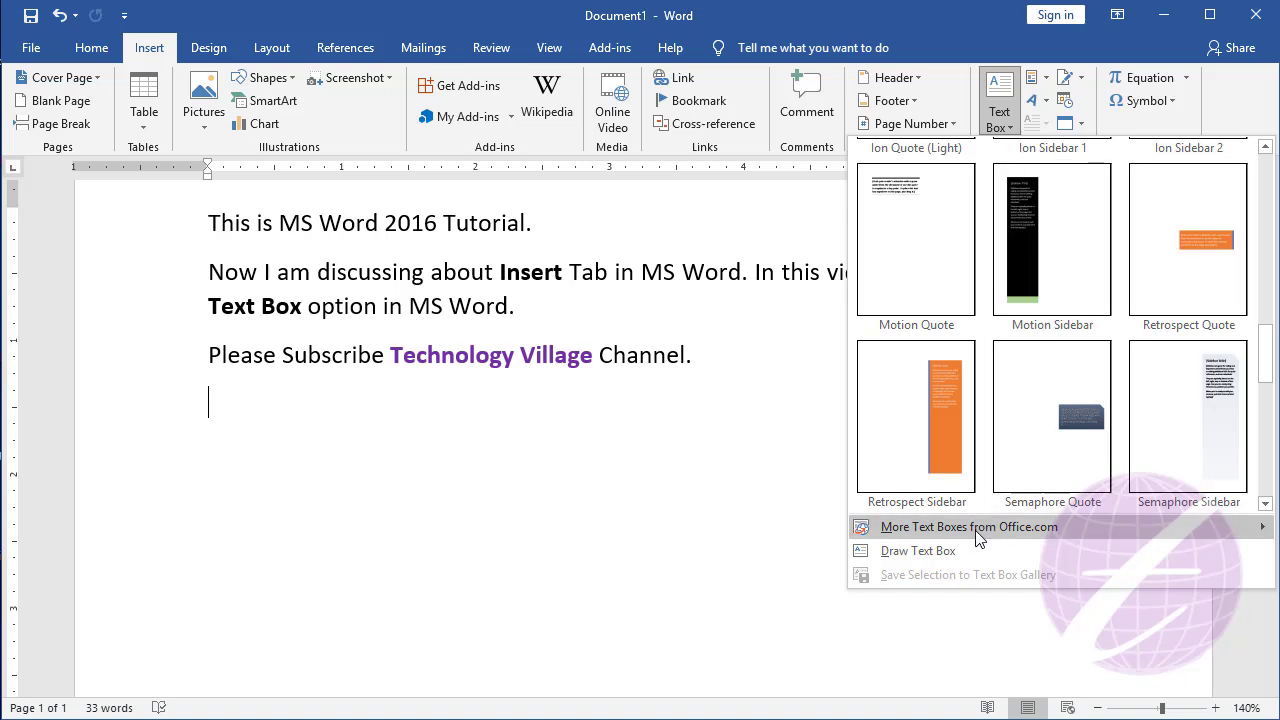
{"action": "mouse_move", "coordinate": [968, 527]}
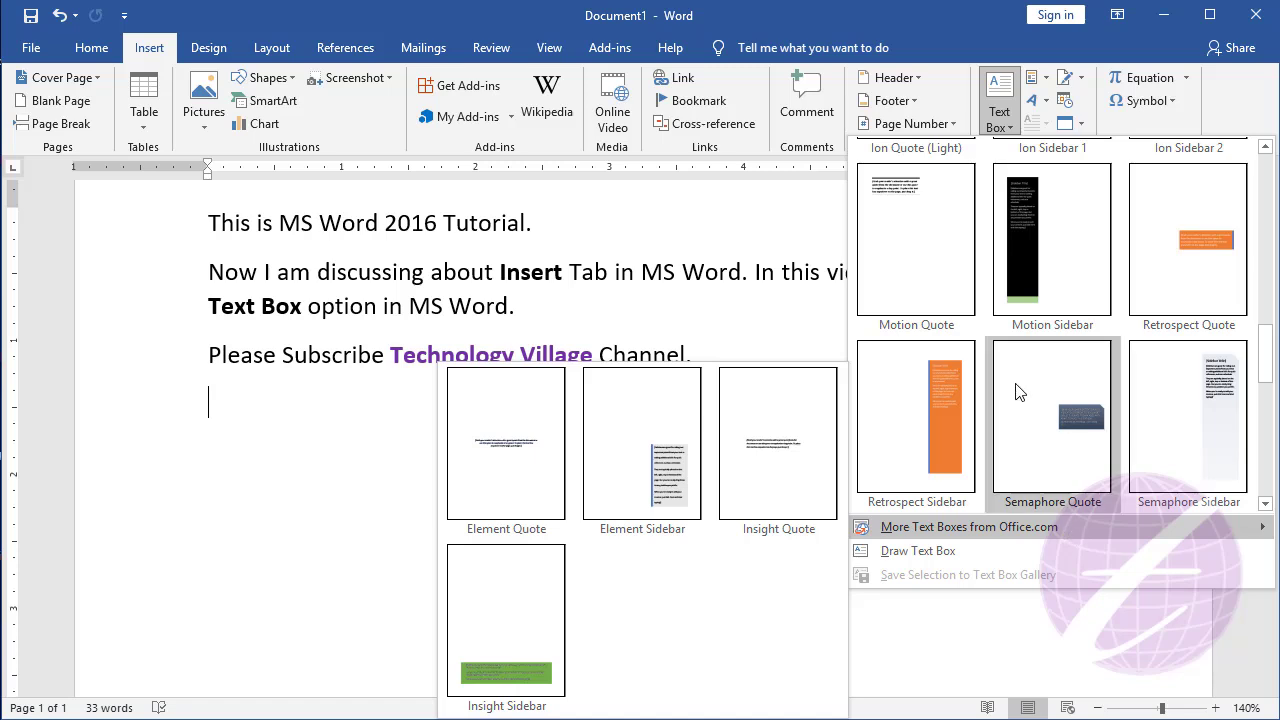
{"action": "scroll", "coordinate": [1020, 391], "scroll_direction": "up", "scroll_amount": 5}
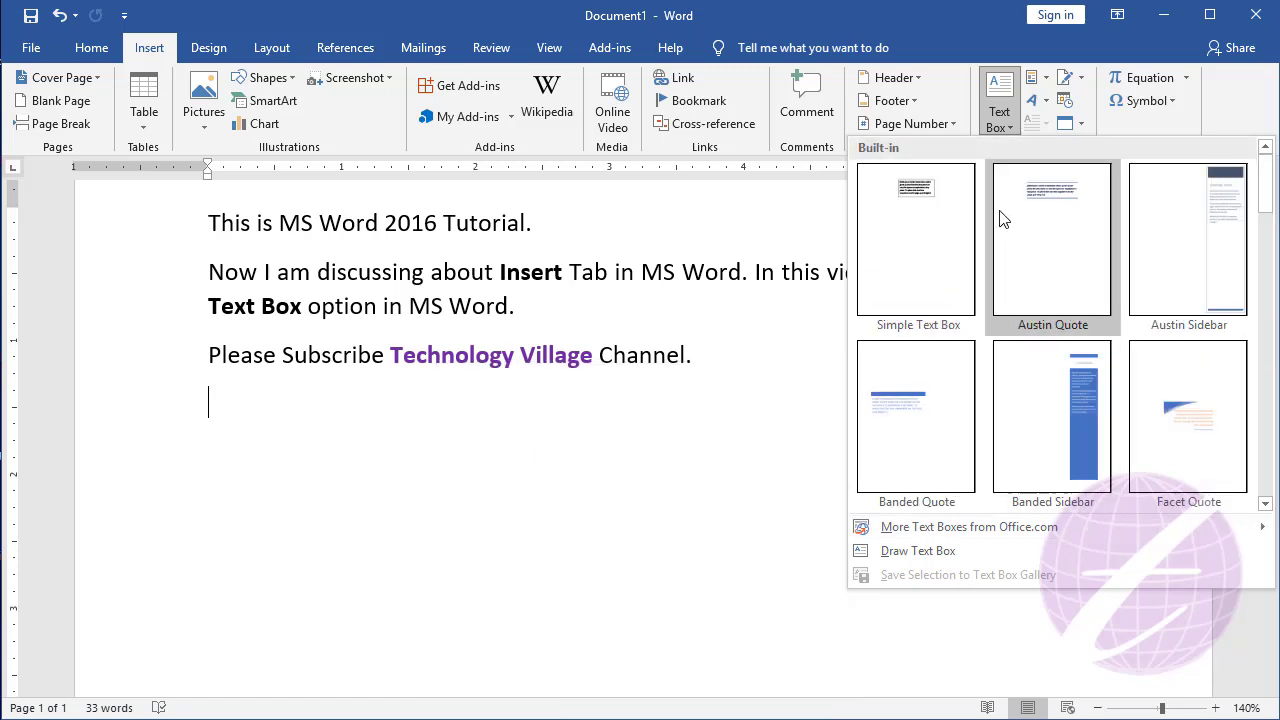
{"action": "left_click", "coordinate": [1057, 220]}
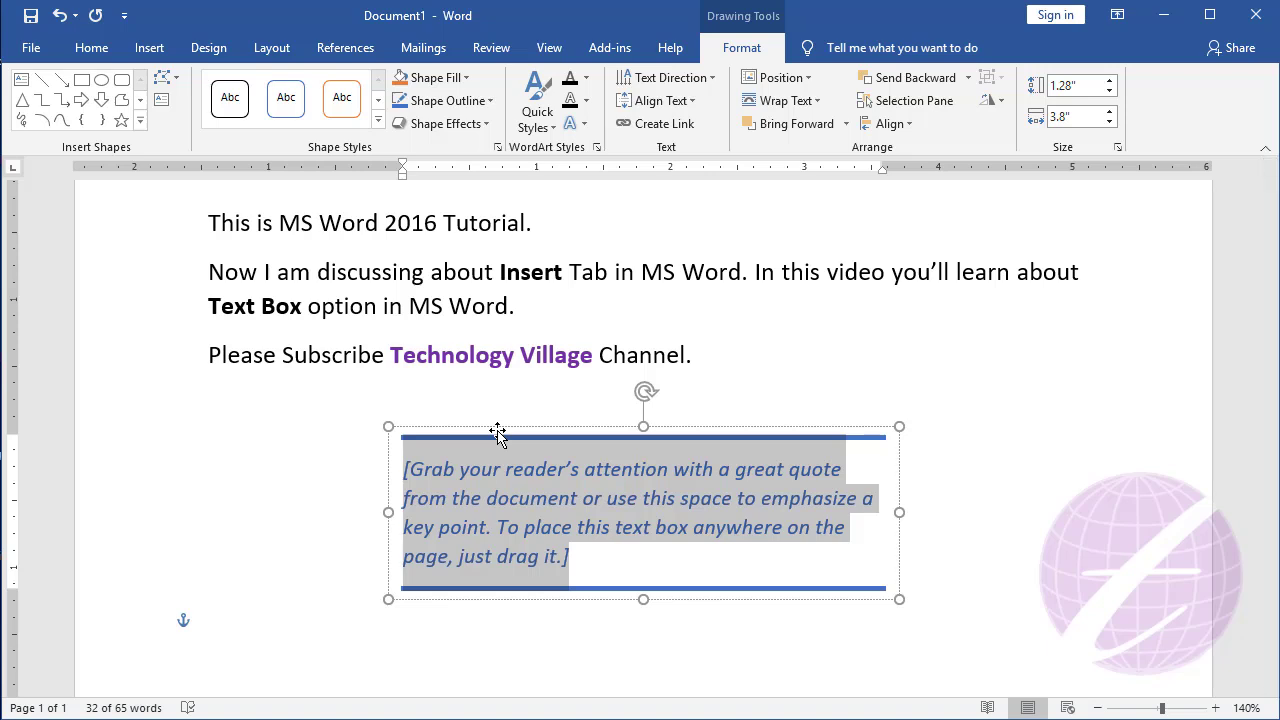
Select the whole Austin Quote box and delete it.
{"action": "left_click", "coordinate": [497, 431]}
{"action": "key", "text": "Delete"}
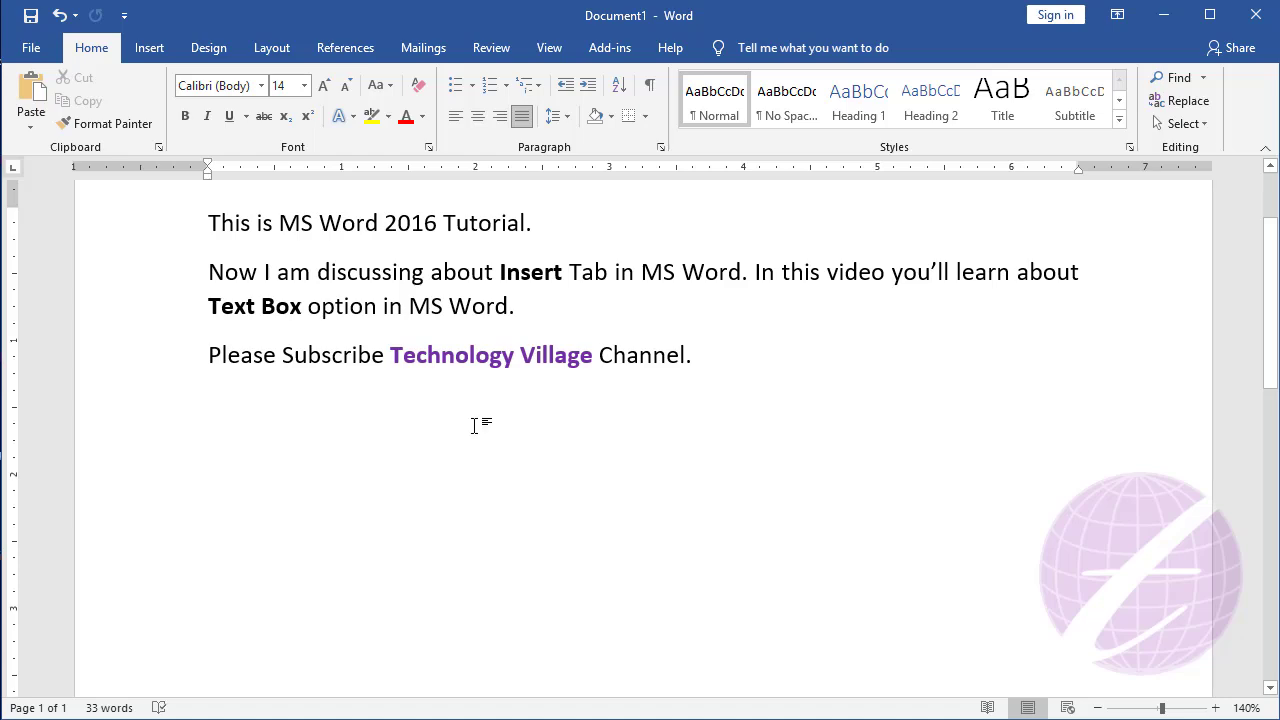
{"action": "left_click", "coordinate": [149, 47]}
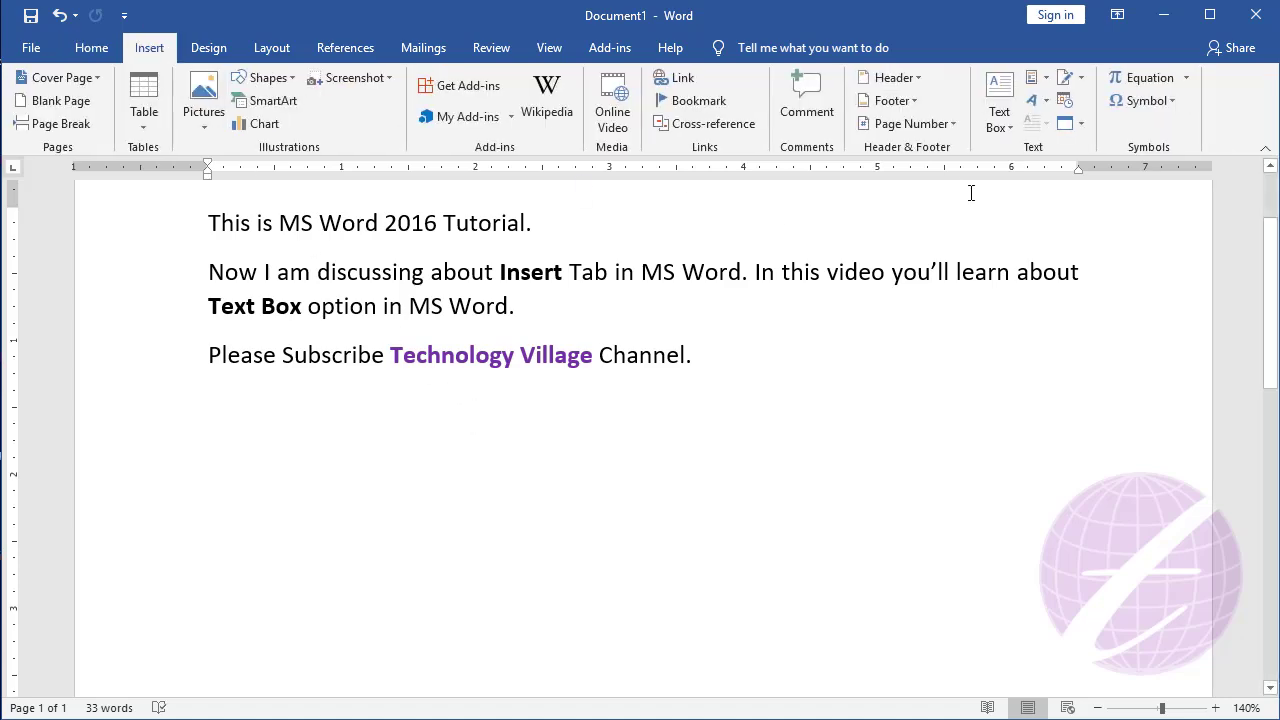
Draw an empty text box about 1.75" by 2.52" below the paragraphs with Draw Text Box.
{"action": "left_click", "coordinate": [960, 122]}
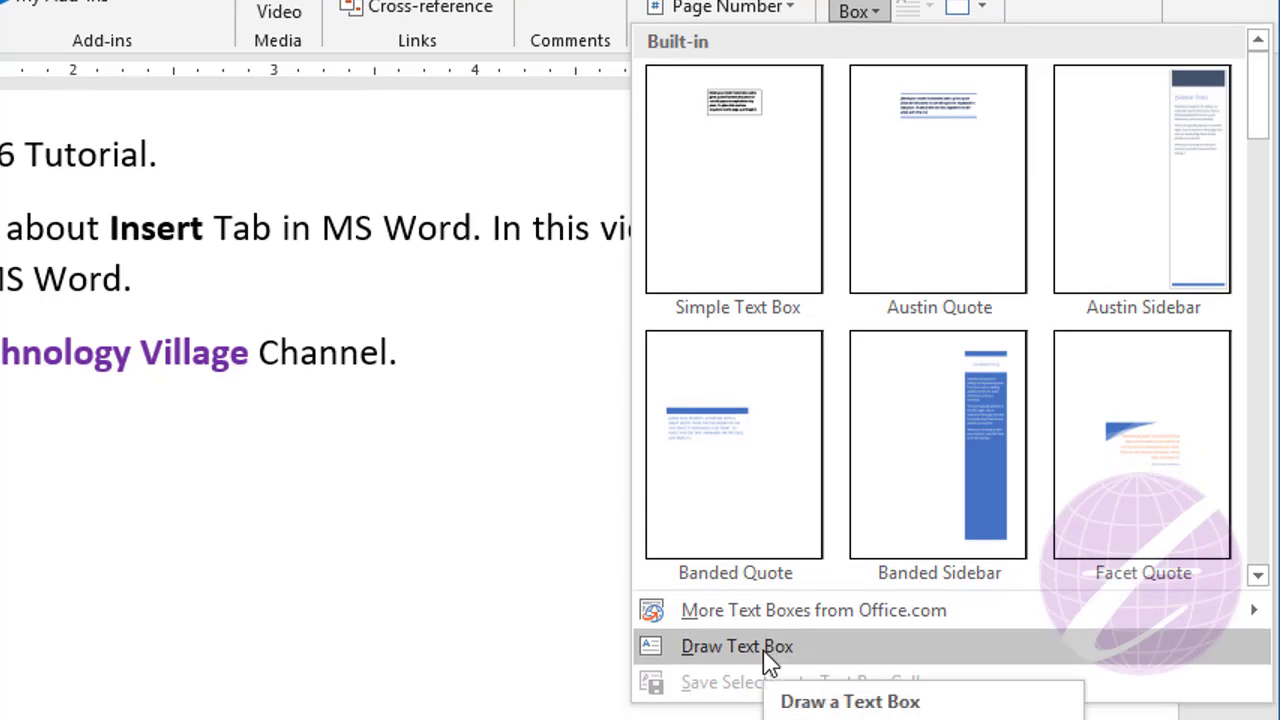
{"action": "left_click", "coordinate": [760, 651]}
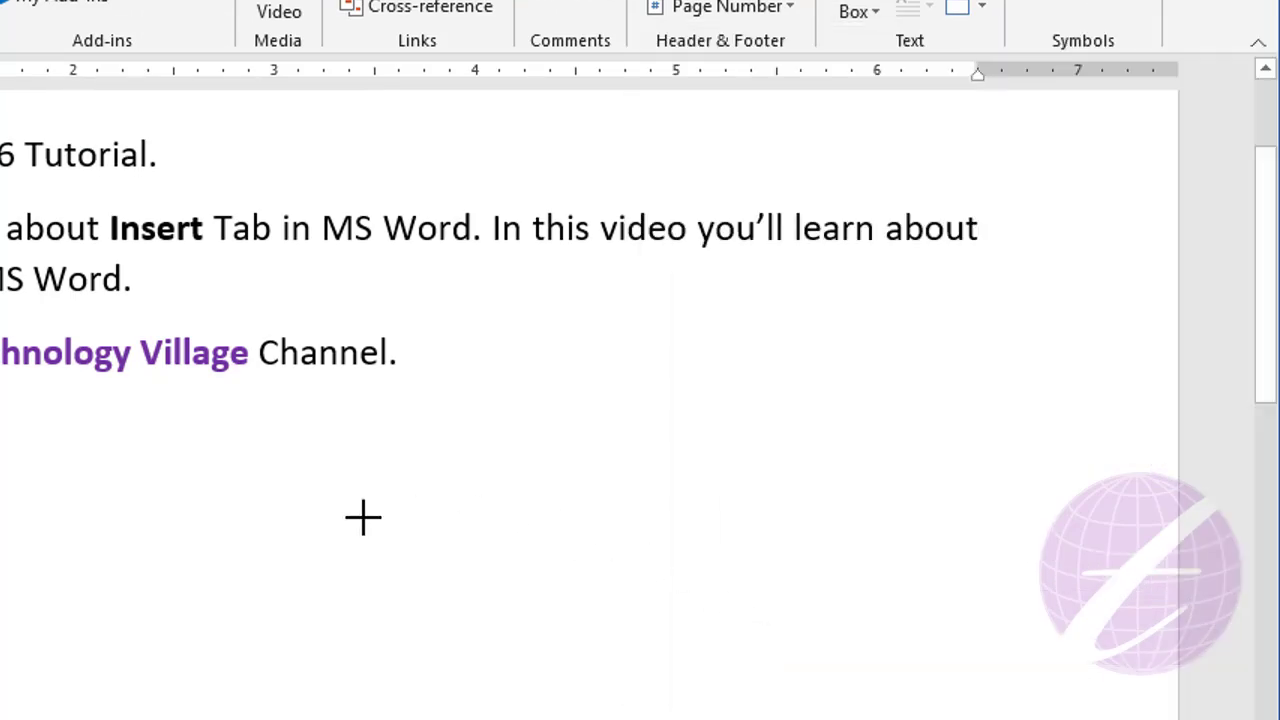
{"action": "scroll", "coordinate": [180, 480], "scroll_direction": "down", "scroll_amount": 1}
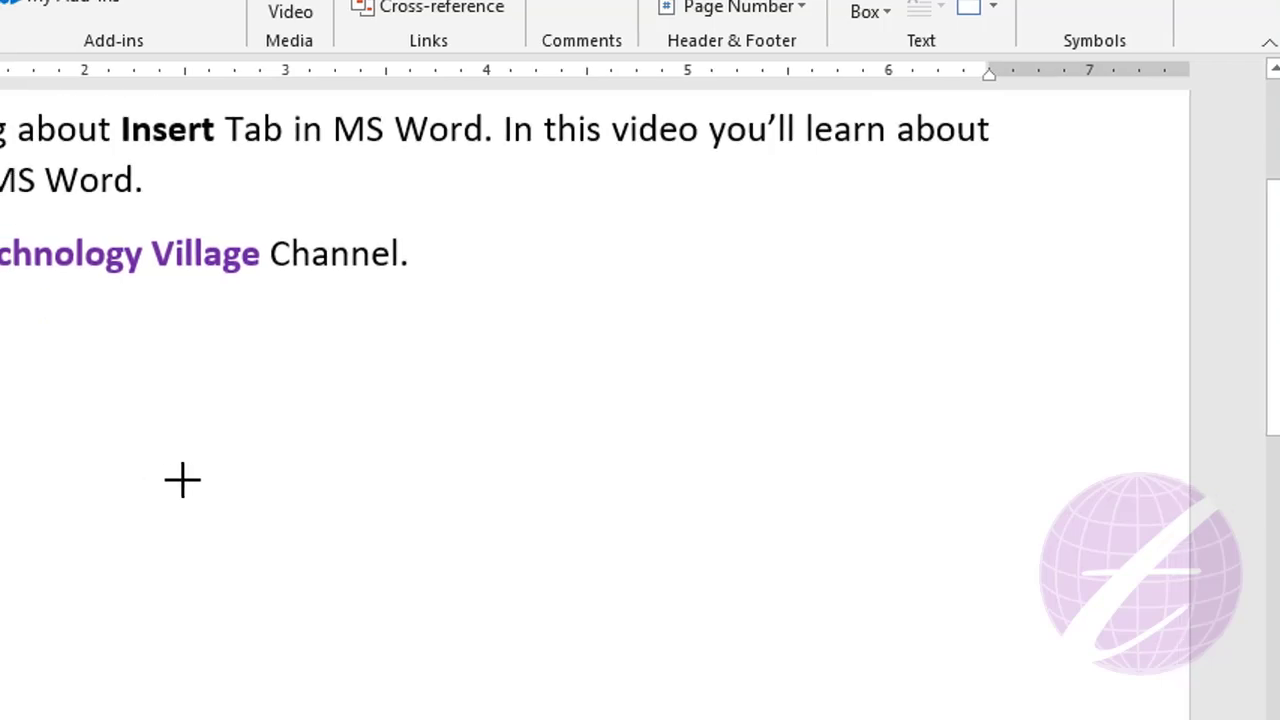
{"action": "scroll", "coordinate": [450, 480], "scroll_direction": "down", "scroll_amount": 1}
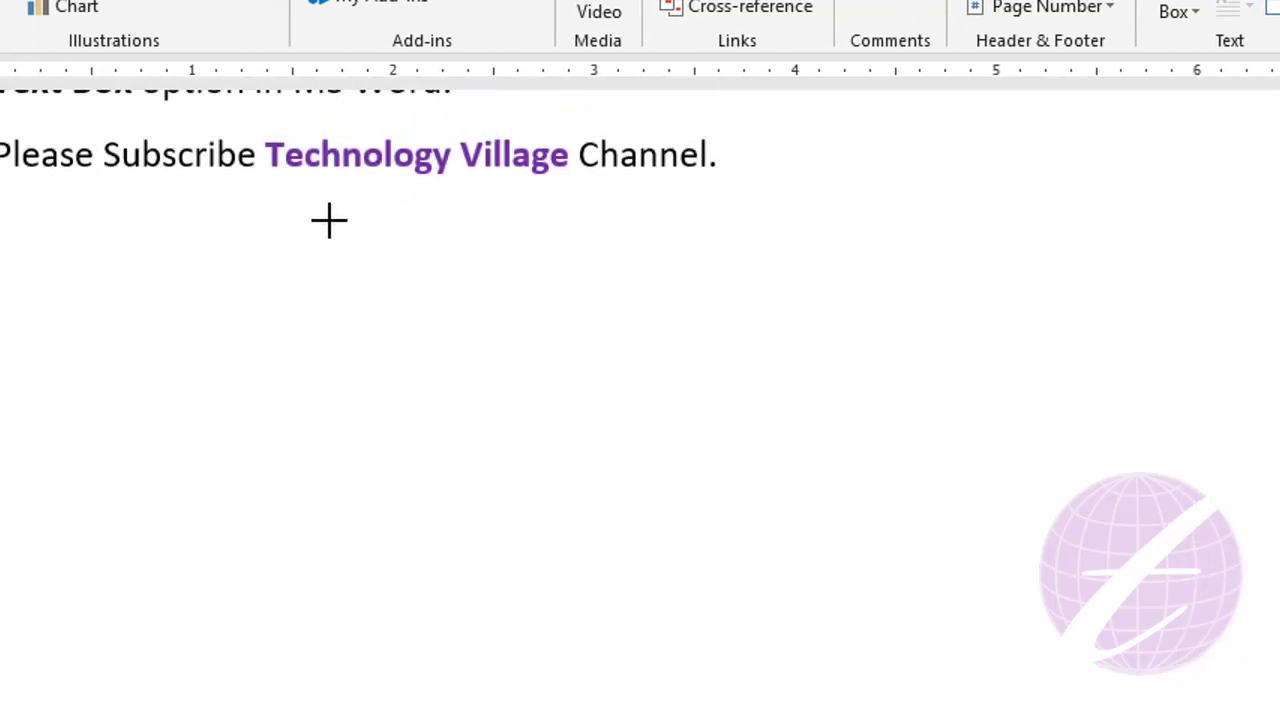
{"action": "mouse_move", "coordinate": [329, 220]}
{"action": "left_mouse_down"}
{"action": "mouse_move", "coordinate": [731, 451]}
{"action": "mouse_move", "coordinate": [783, 560]}
{"action": "mouse_move", "coordinate": [835, 573]}
{"action": "left_mouse_up"}
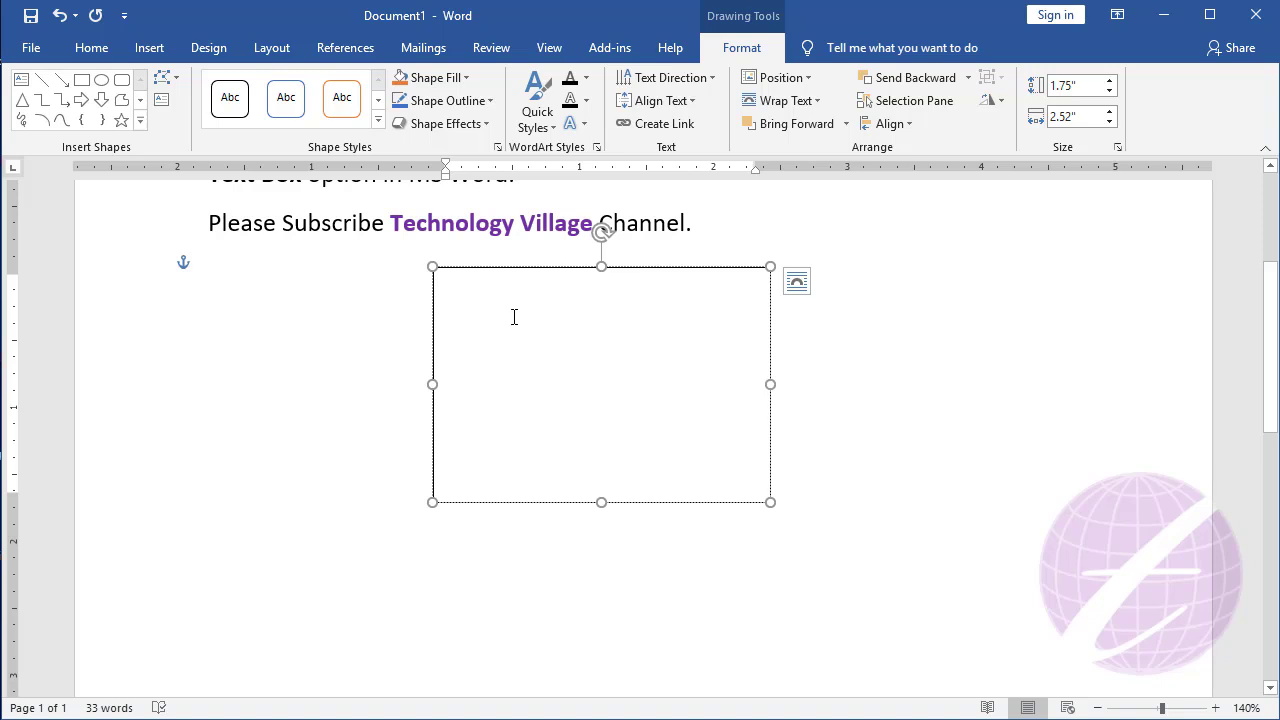
{"action": "scroll", "coordinate": [514, 317], "scroll_direction": "up", "scroll_amount": 3}
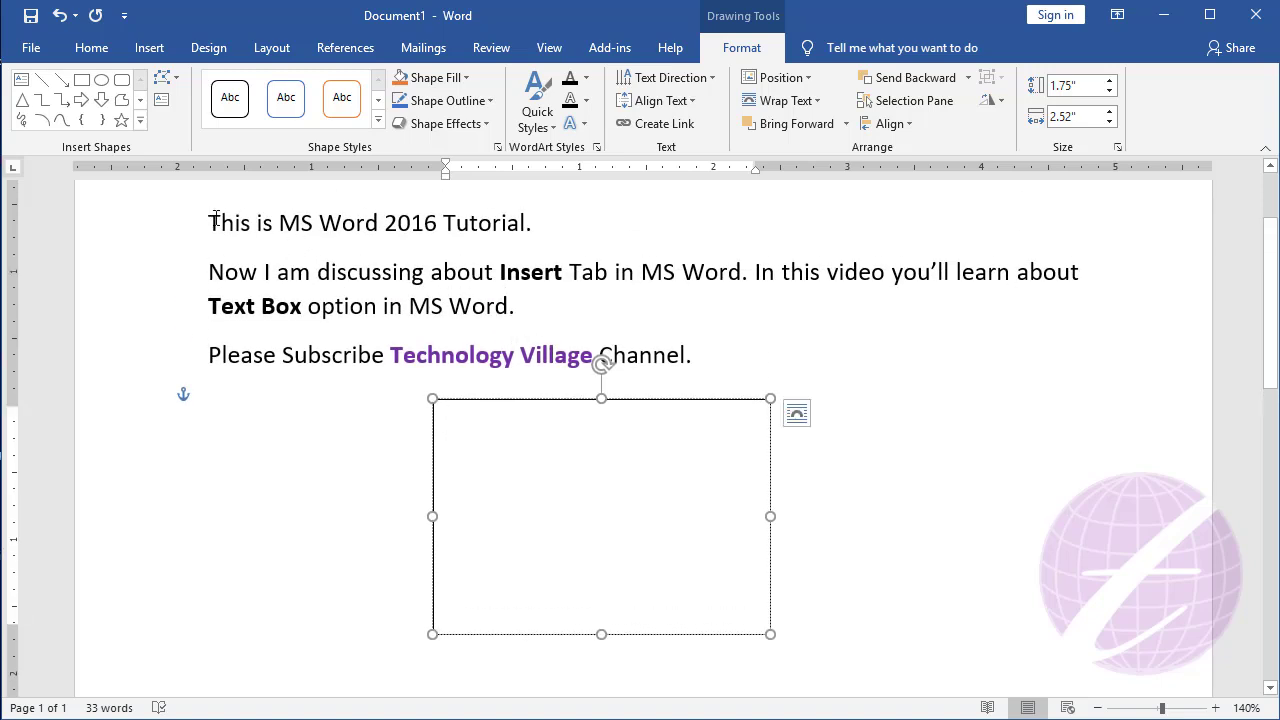
Paste the first two tutorial paragraphs into the hand-drawn text box after its first sentence.
{"action": "left_click_drag", "start_coordinate": [210, 222], "coordinate": [514, 306]}
{"action": "key", "text": "ctrl+c"}
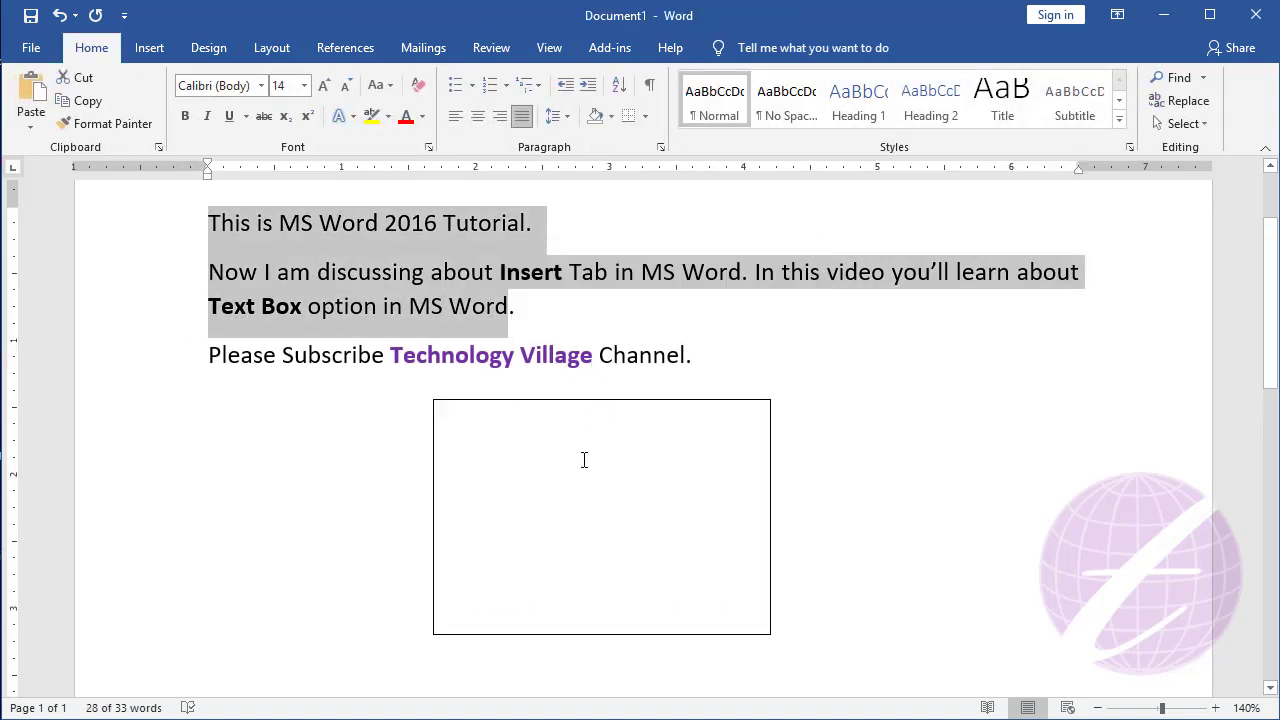
{"action": "left_click", "coordinate": [584, 459]}
{"action": "key", "text": "ctrl+v"}
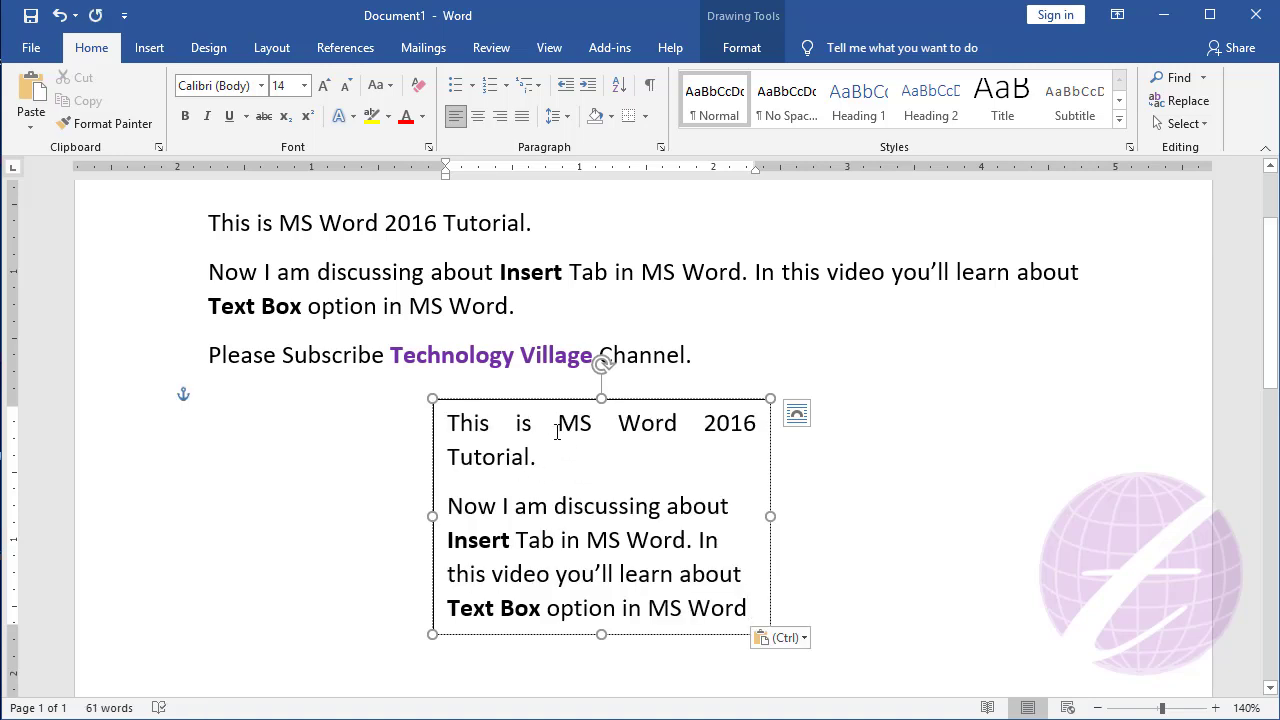
{"action": "left_click", "coordinate": [580, 467]}
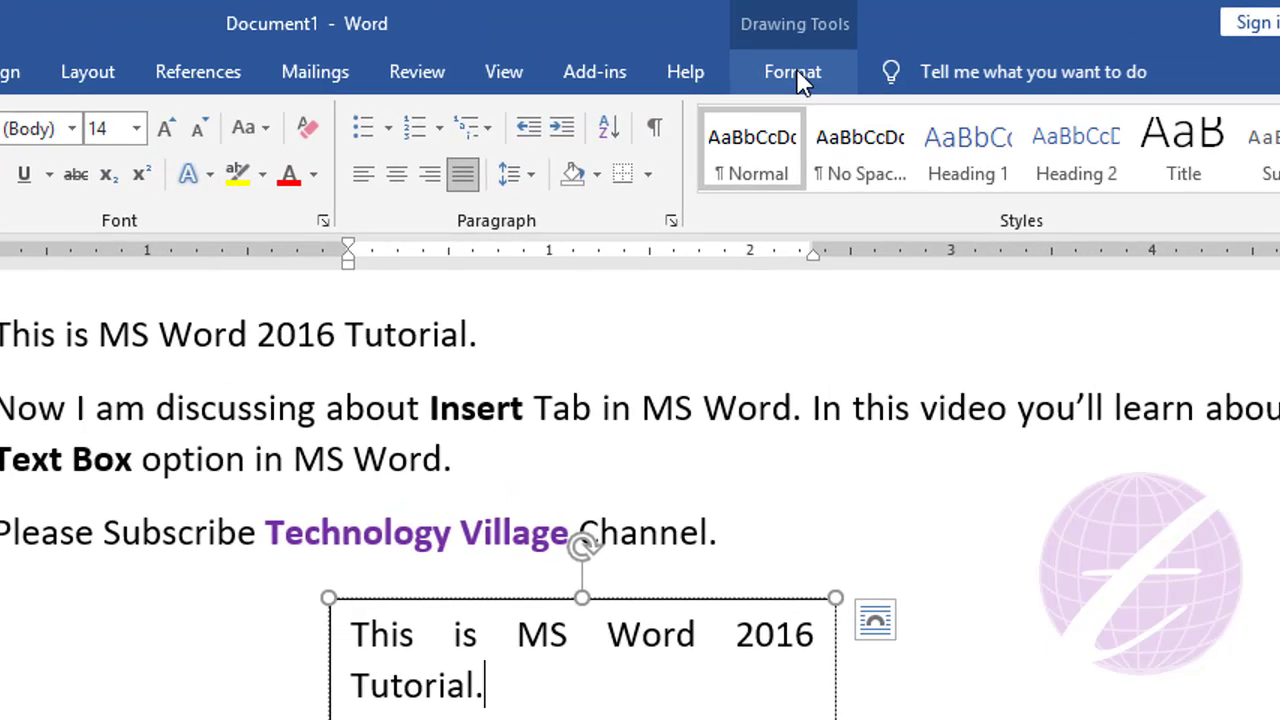
{"action": "left_click", "coordinate": [796, 68]}
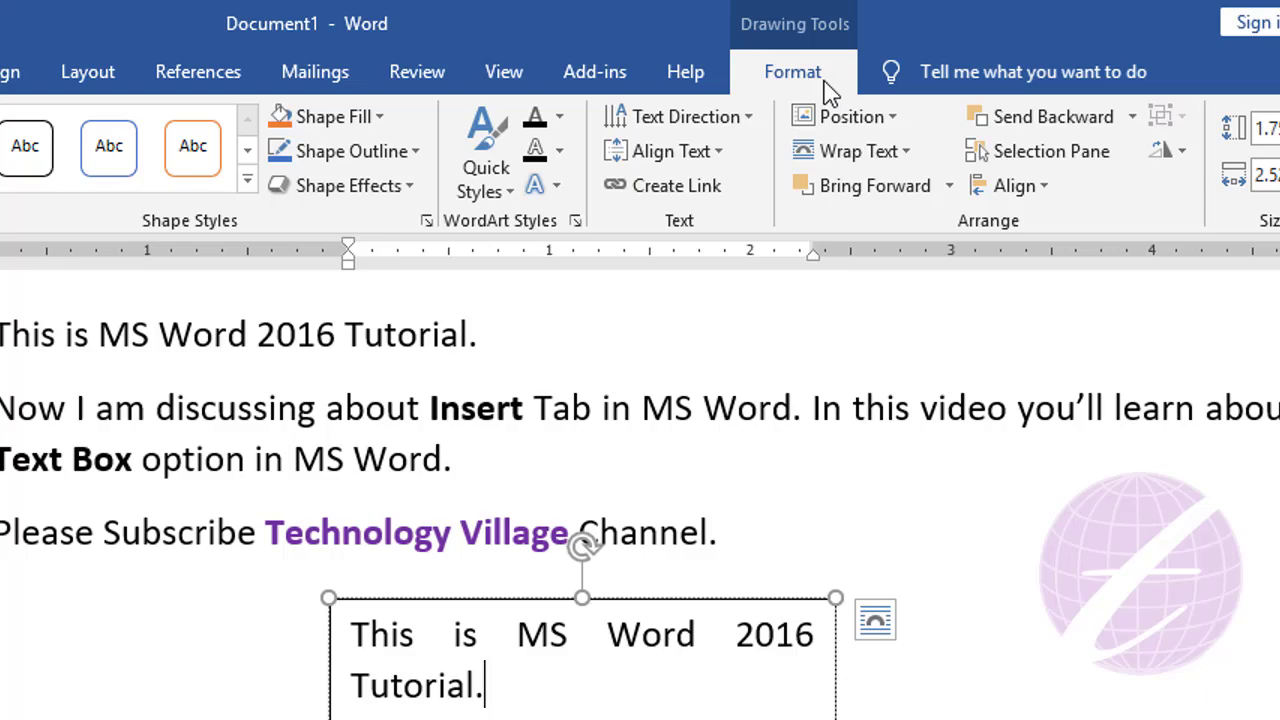
{"action": "key", "text": "Return"}
{"action": "type", "text": "Now I am discussing about Insert Tab in MS Word. In this video you’ll learn about Text Box option in MS Word"}
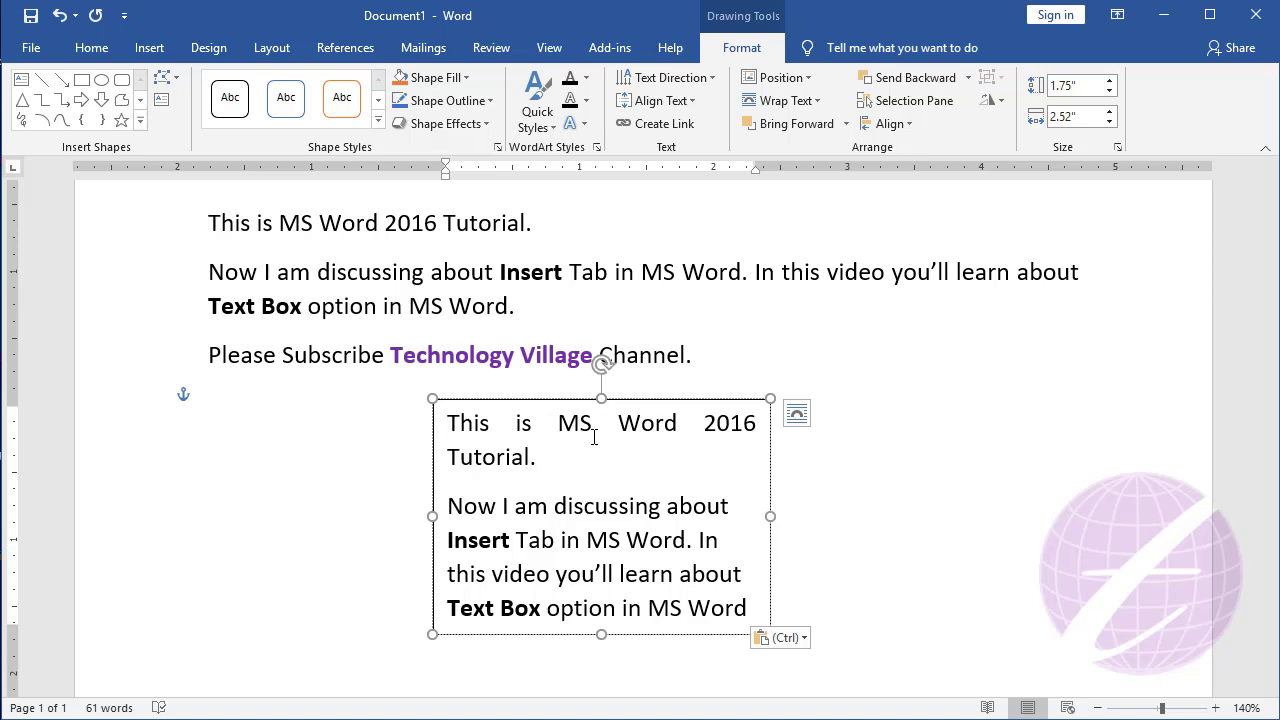
{"action": "scroll", "coordinate": [594, 437], "scroll_direction": "down", "scroll_amount": 1}
{"action": "scroll", "coordinate": [594, 437], "scroll_direction": "down", "scroll_amount": 2}
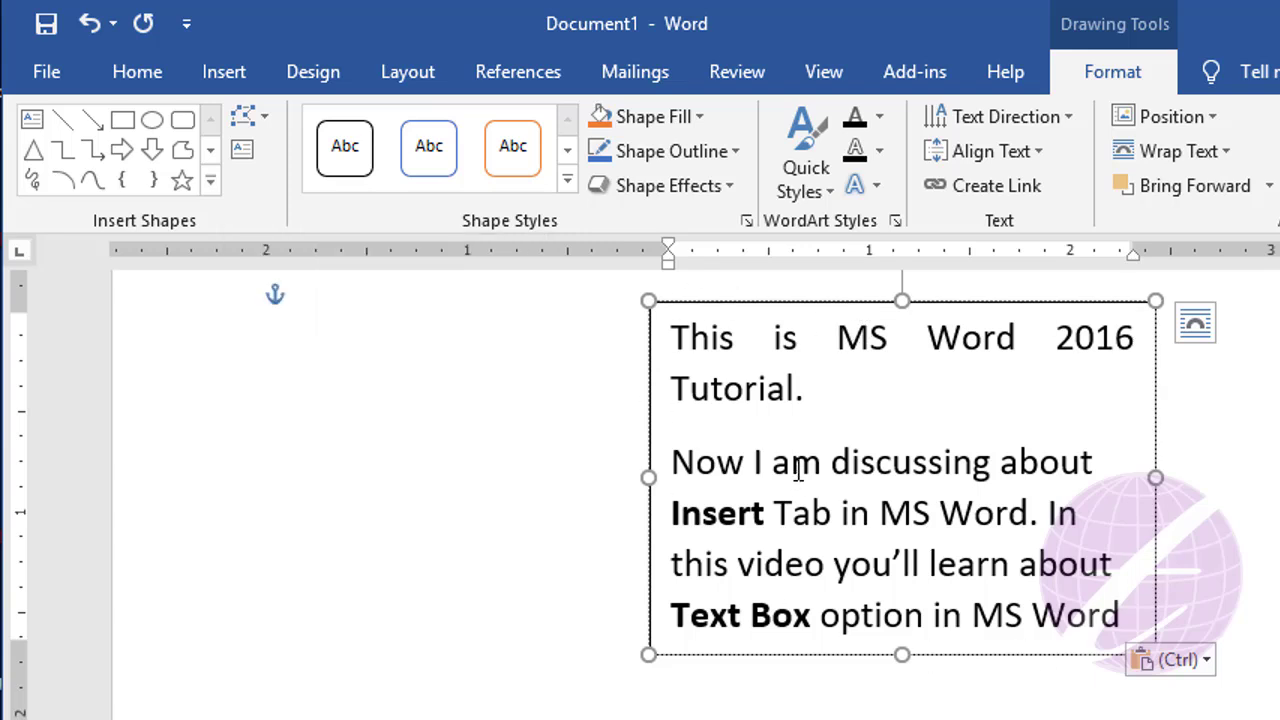
{"action": "left_click", "coordinate": [252, 117]}
{"action": "mouse_move", "coordinate": [334, 155]}
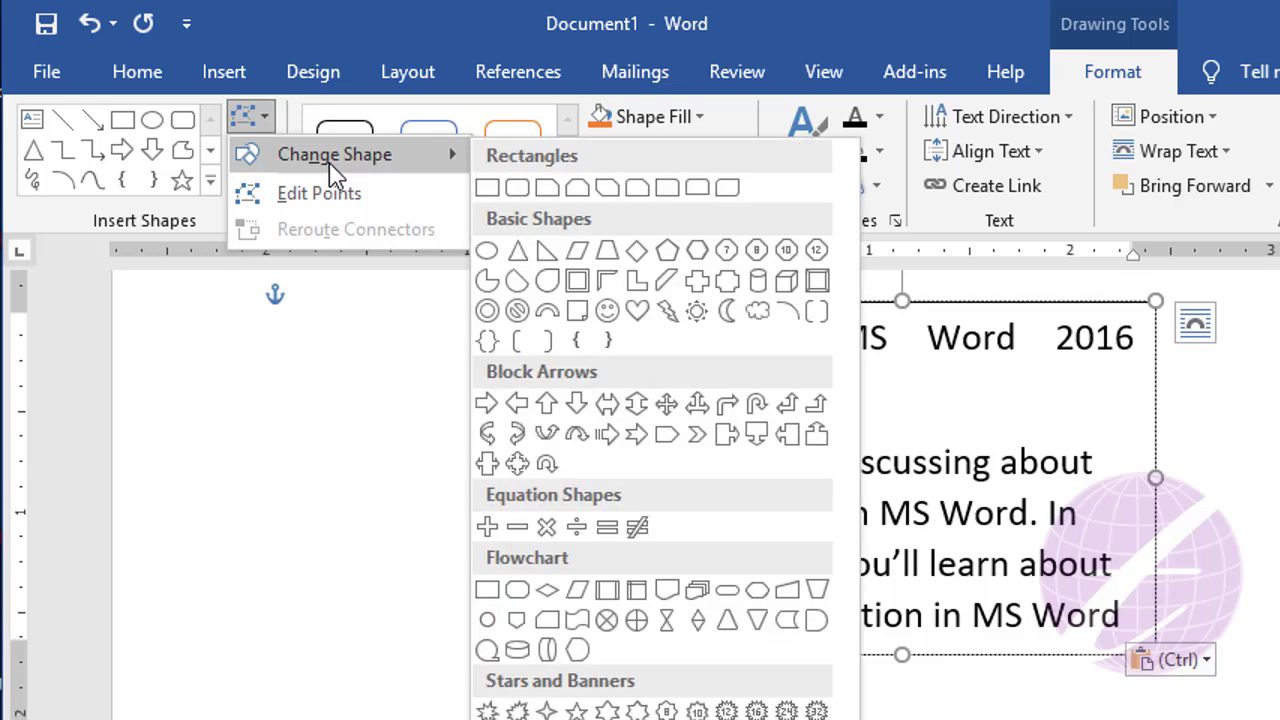
{"action": "left_click", "coordinate": [518, 189]}
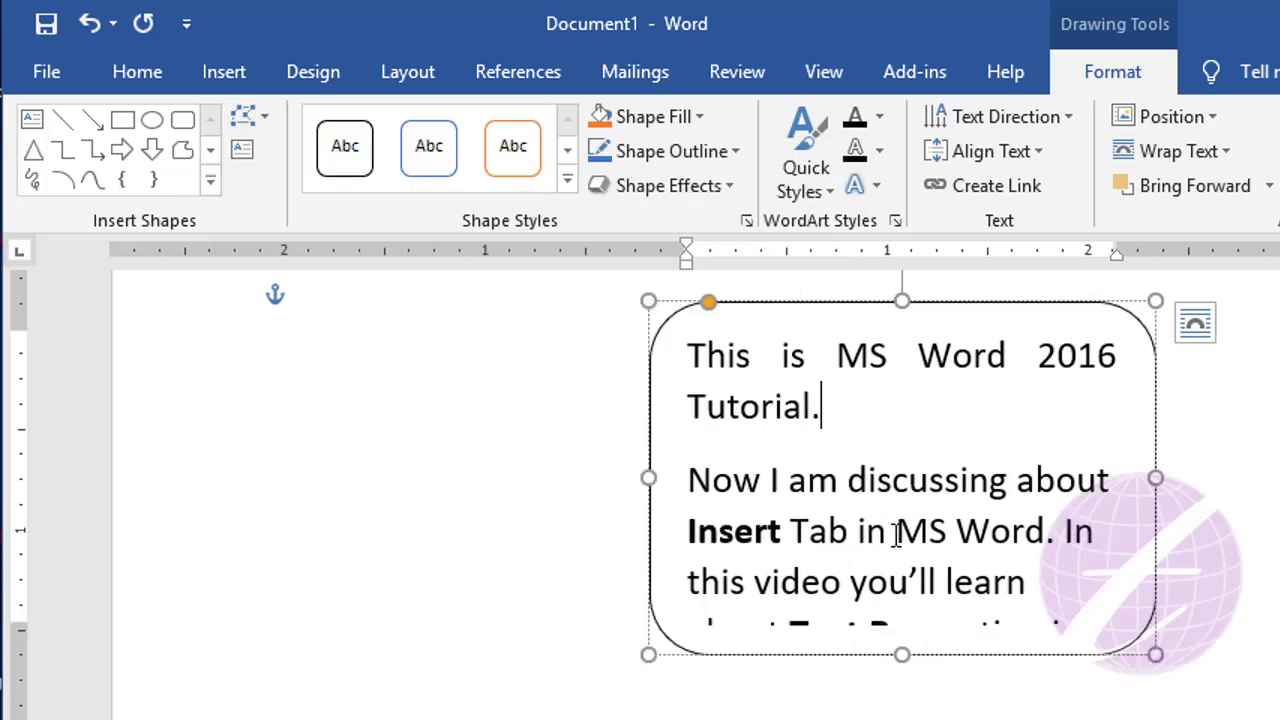
{"action": "left_click", "coordinate": [245, 117]}
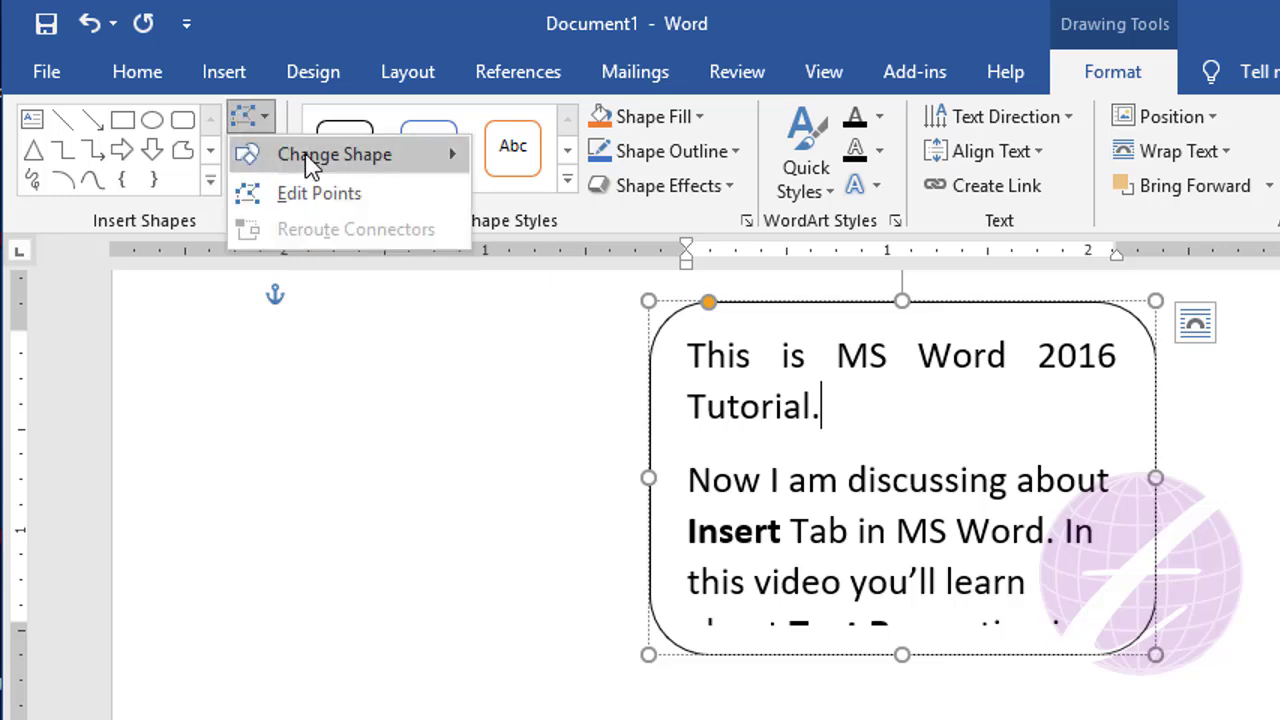
{"action": "mouse_move", "coordinate": [335, 155]}
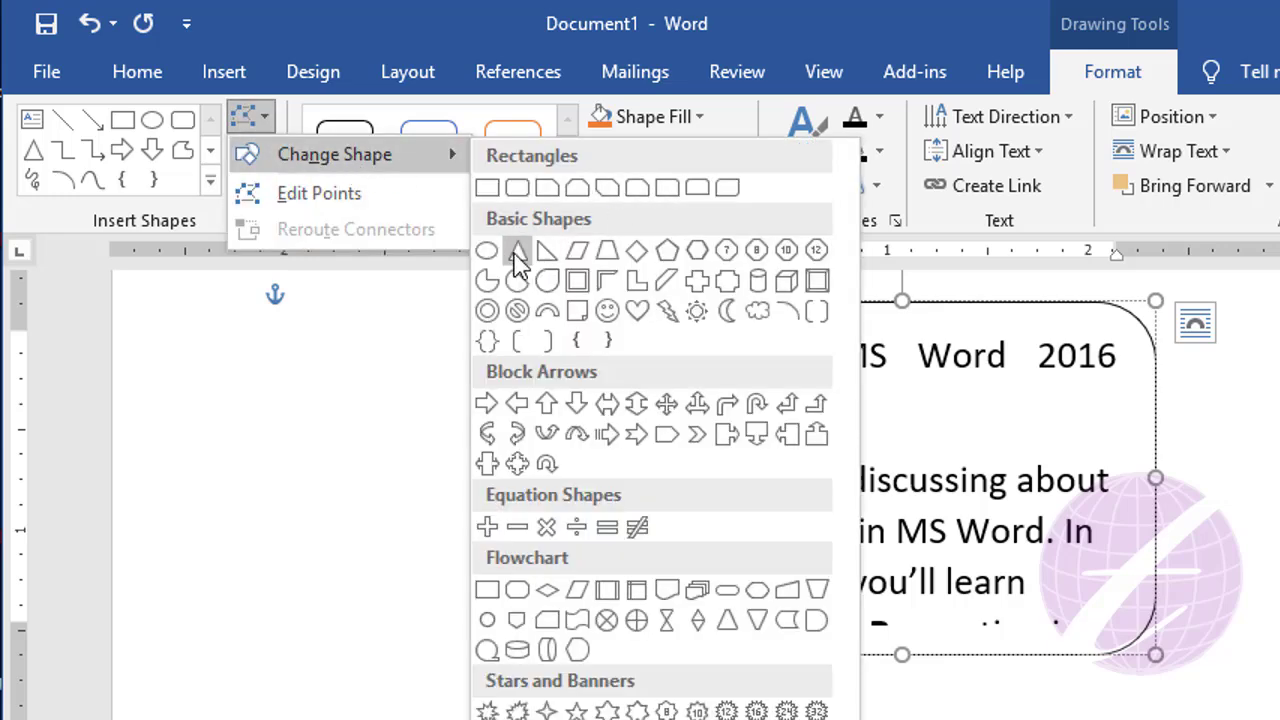
{"action": "left_click", "coordinate": [487, 250]}
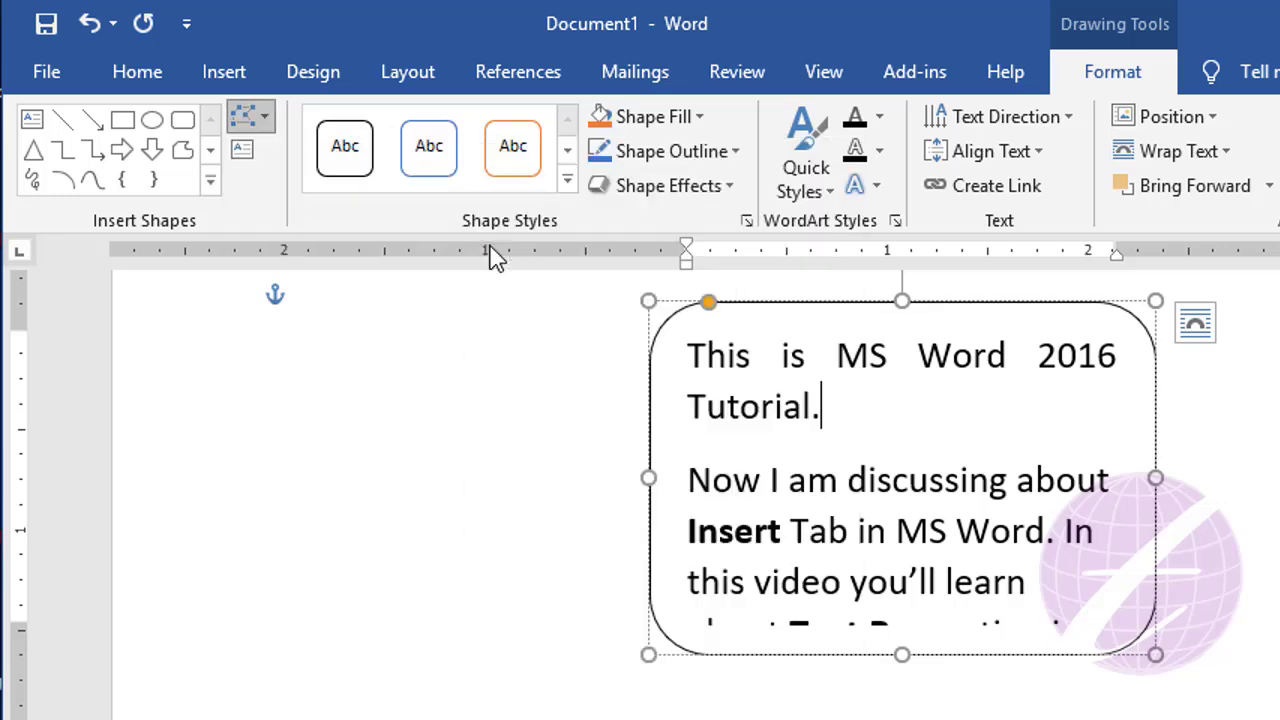
{"action": "left_click", "coordinate": [245, 117]}
{"action": "mouse_move", "coordinate": [334, 154]}
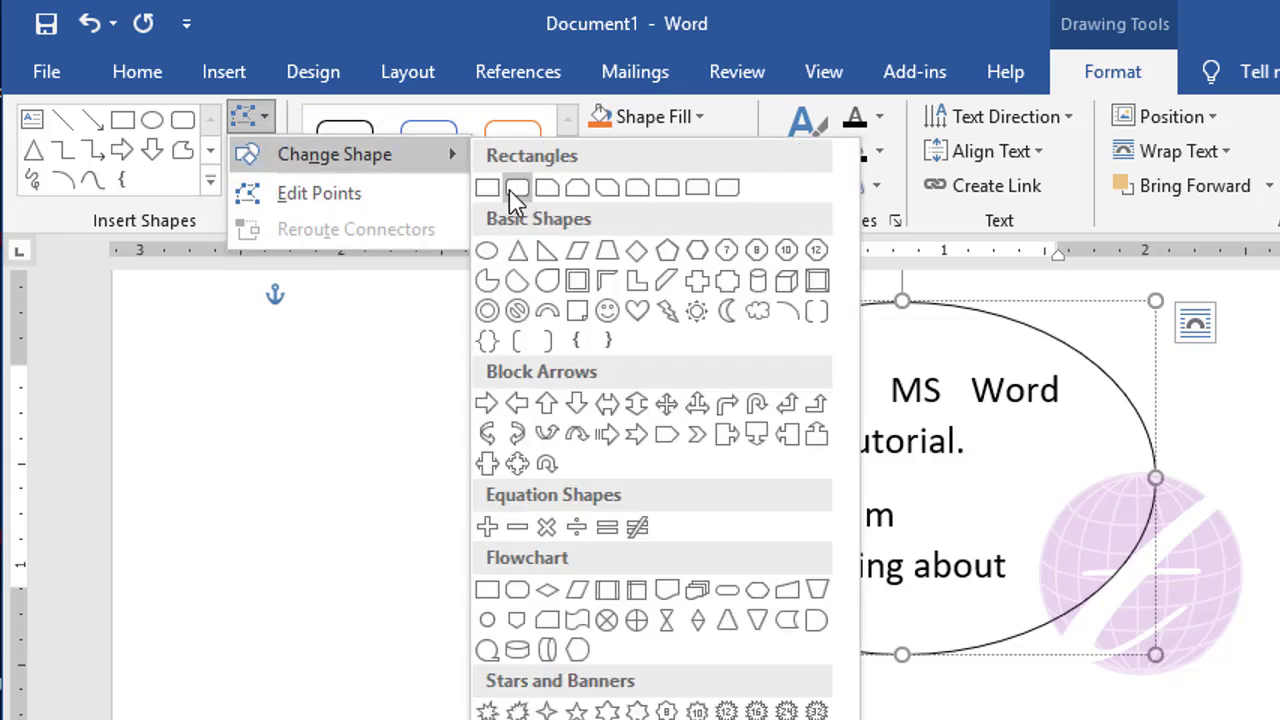
{"action": "left_click", "coordinate": [487, 188]}
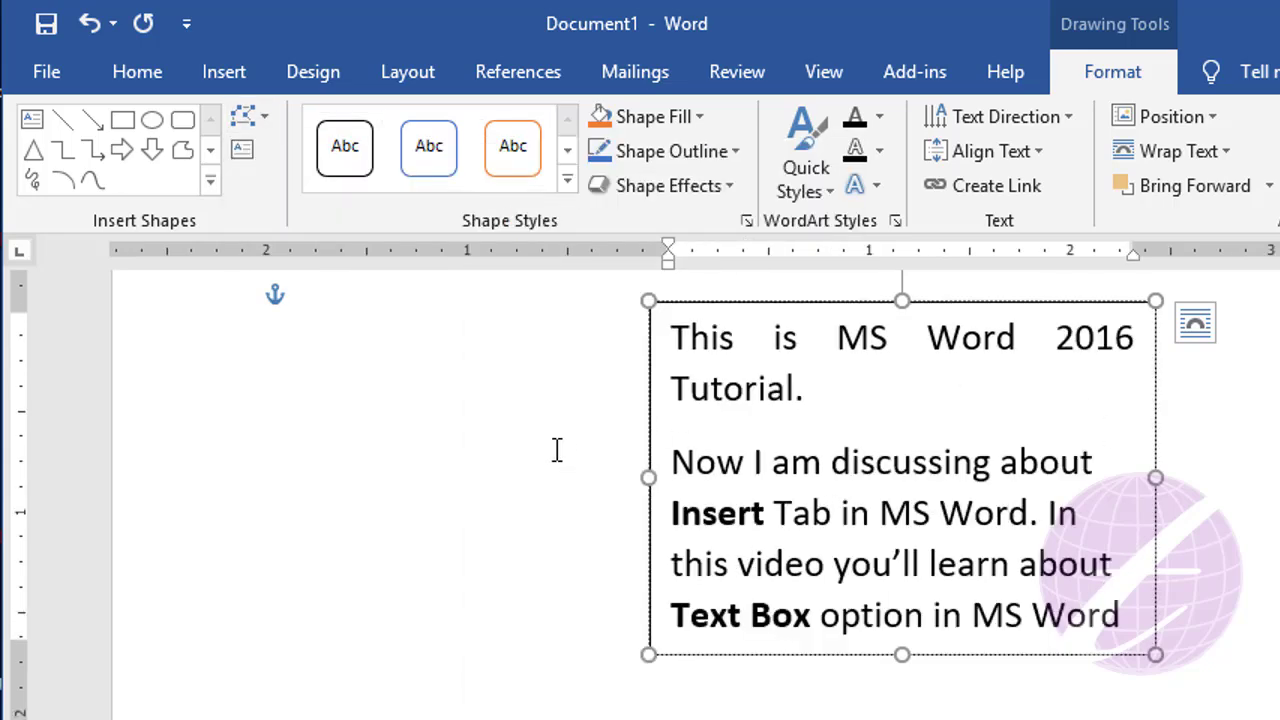
{"action": "left_click", "coordinate": [252, 120]}
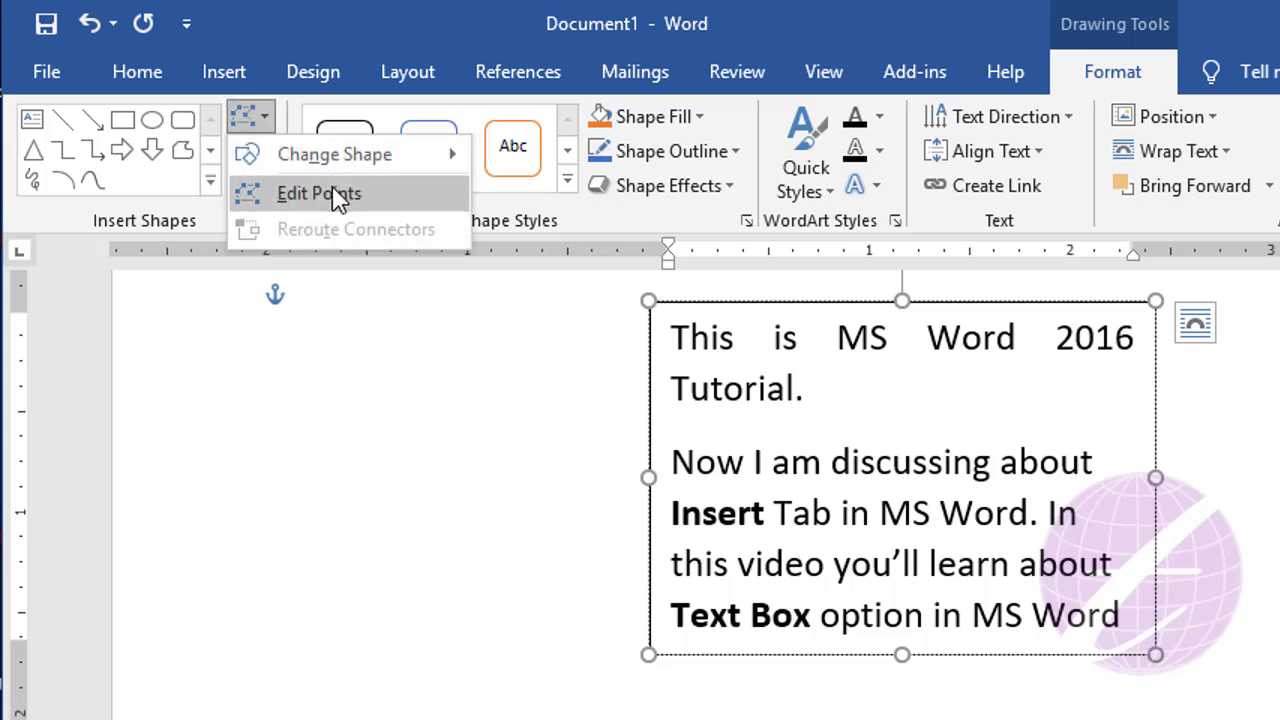
{"action": "left_click", "coordinate": [343, 28]}
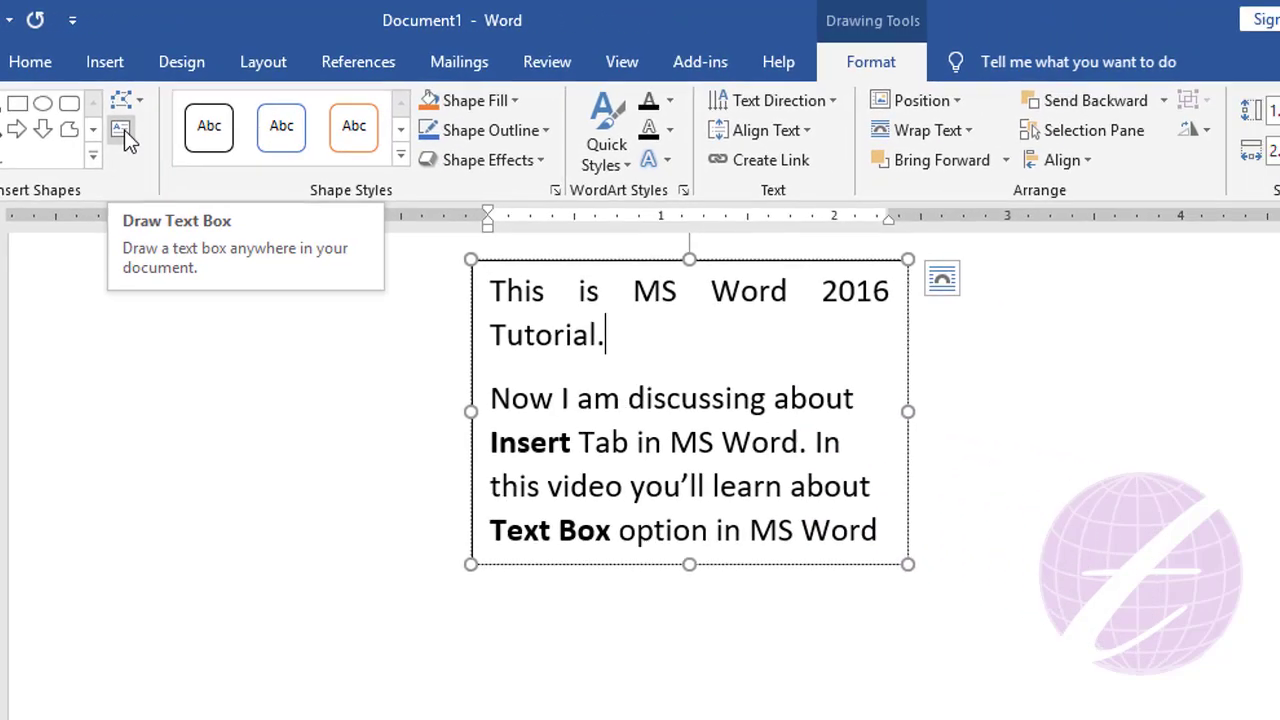
Draw an empty second text box on the right and delete the first box's Insert Tab paragraph.
{"action": "left_click", "coordinate": [243, 150]}
{"action": "left_click_drag", "start_coordinate": [894, 248], "coordinate": [1203, 545]}
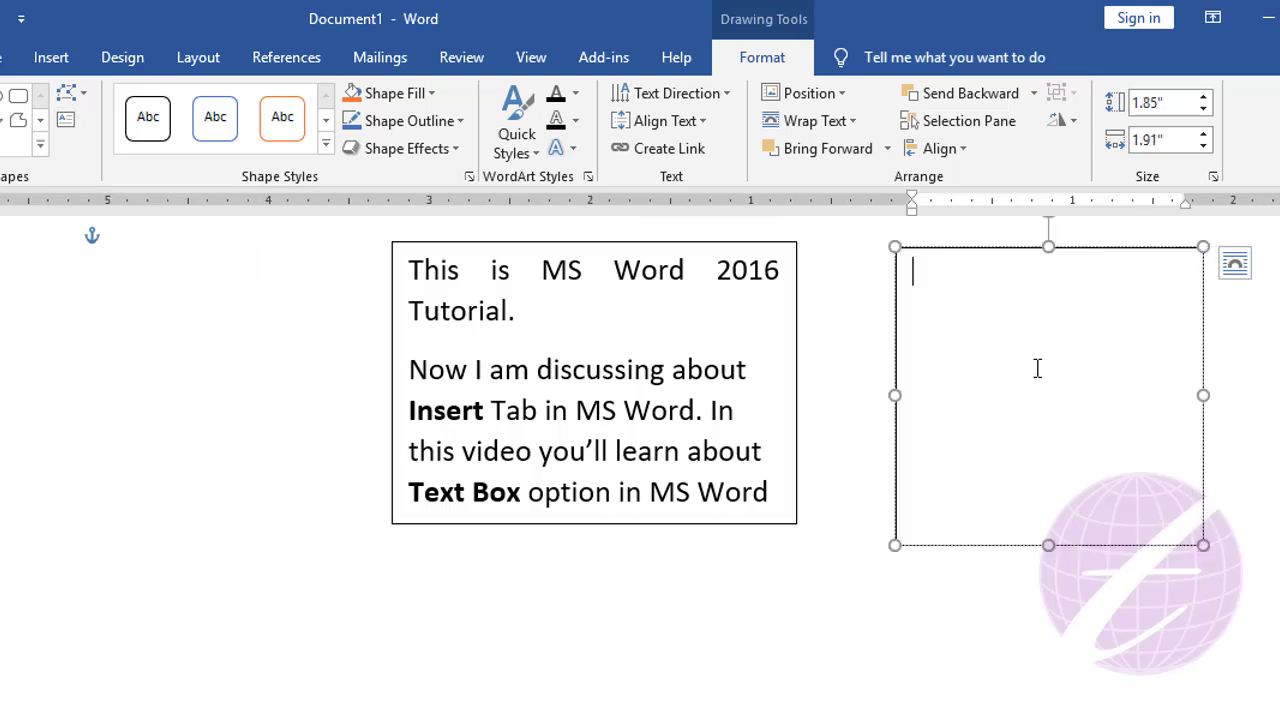
{"action": "left_click", "coordinate": [577, 410]}
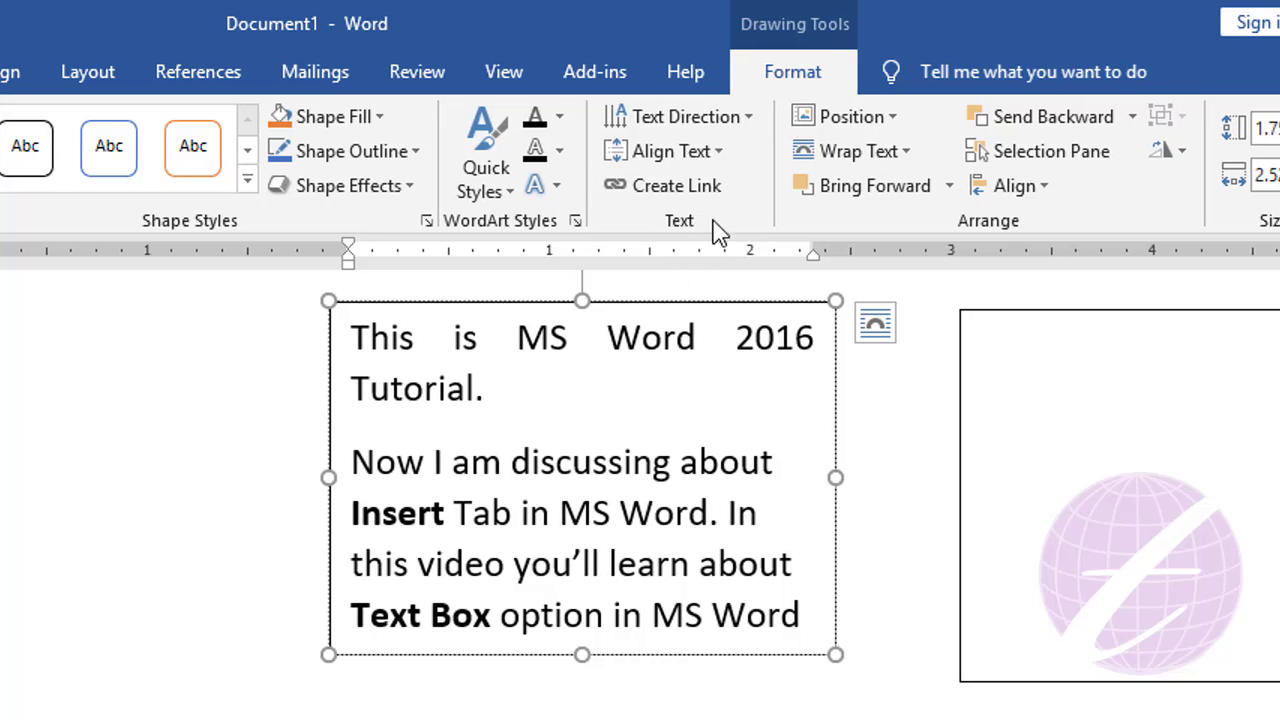
{"action": "left_click", "coordinate": [512, 461]}
{"action": "left_click", "coordinate": [352, 461]}
{"action": "key", "text": "ctrl+shift+End"}
{"action": "key", "text": "Delete"}
{"action": "key", "text": "BackSpace"}
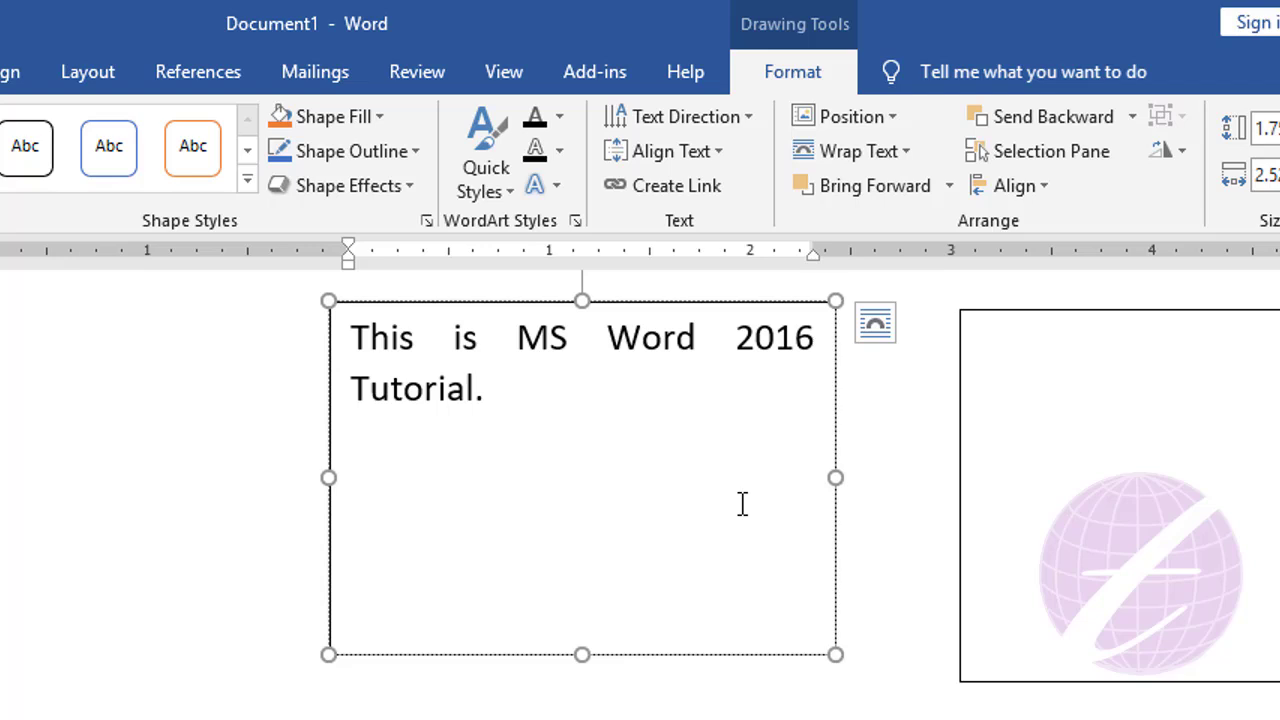
{"action": "left_click", "coordinate": [710, 124]}
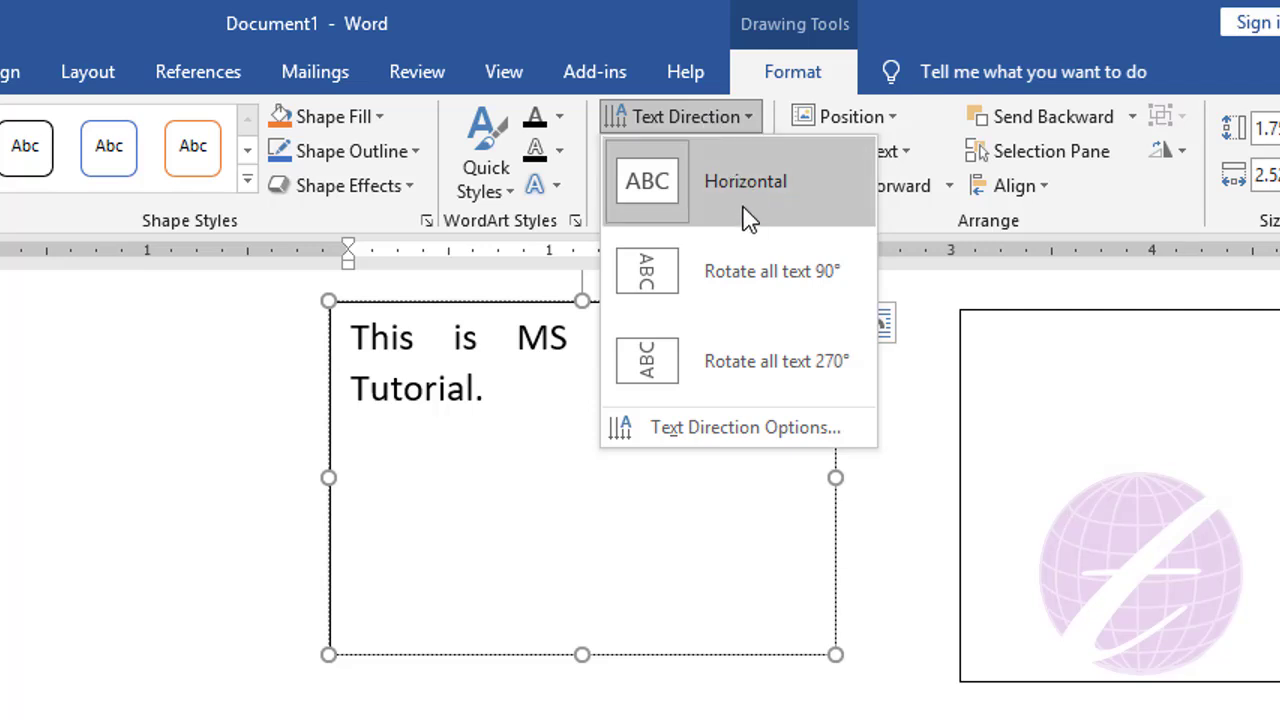
{"action": "left_click", "coordinate": [755, 303]}
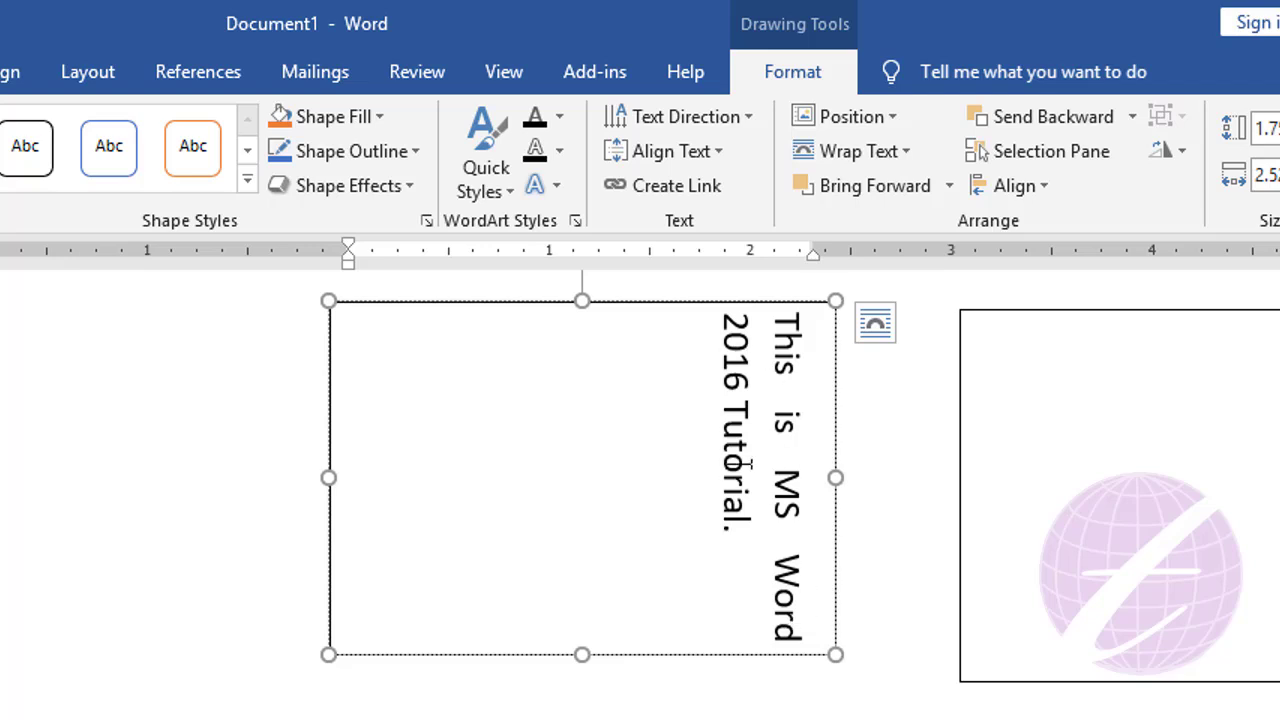
{"action": "left_click", "coordinate": [680, 117]}
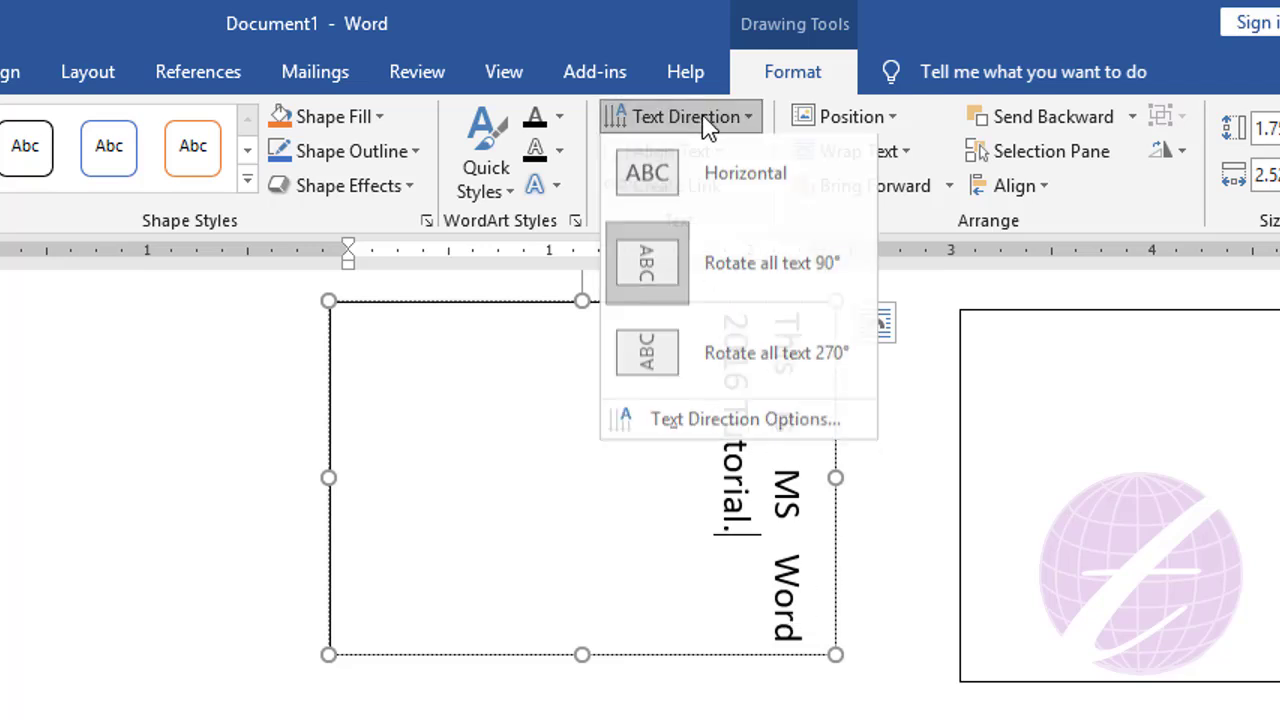
{"action": "key", "text": "Escape"}
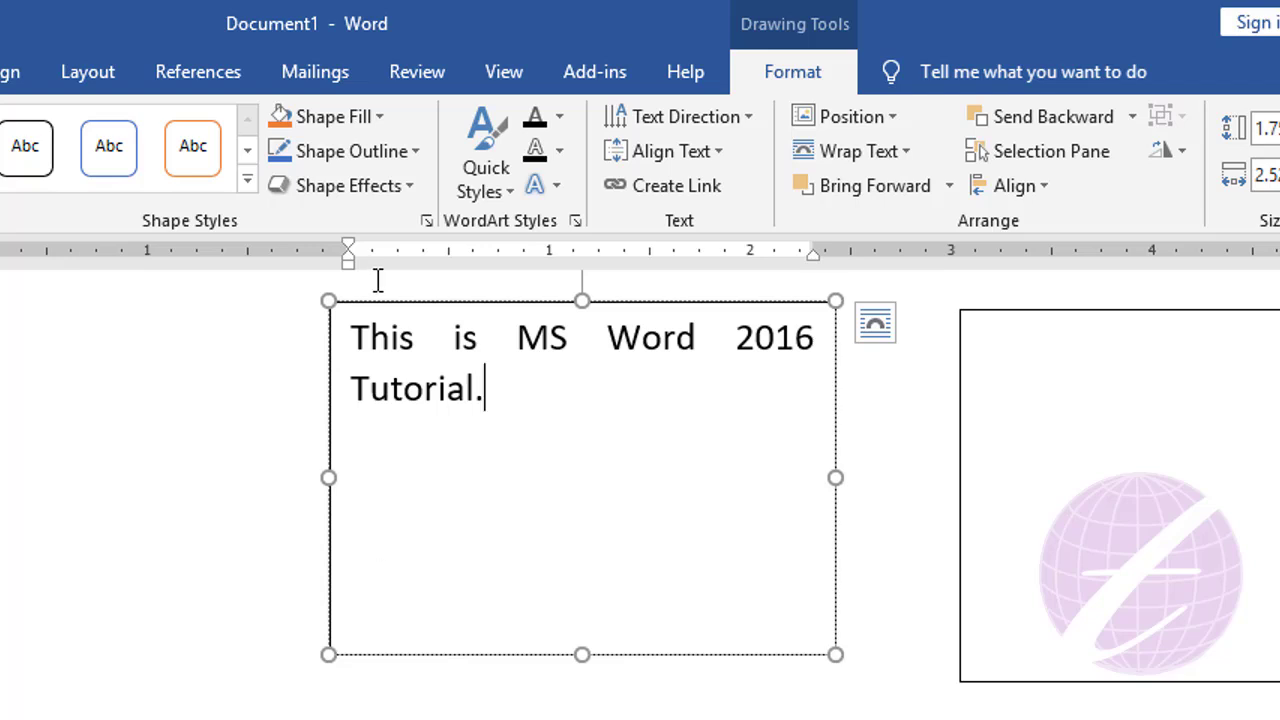
{"action": "left_click", "coordinate": [735, 125]}
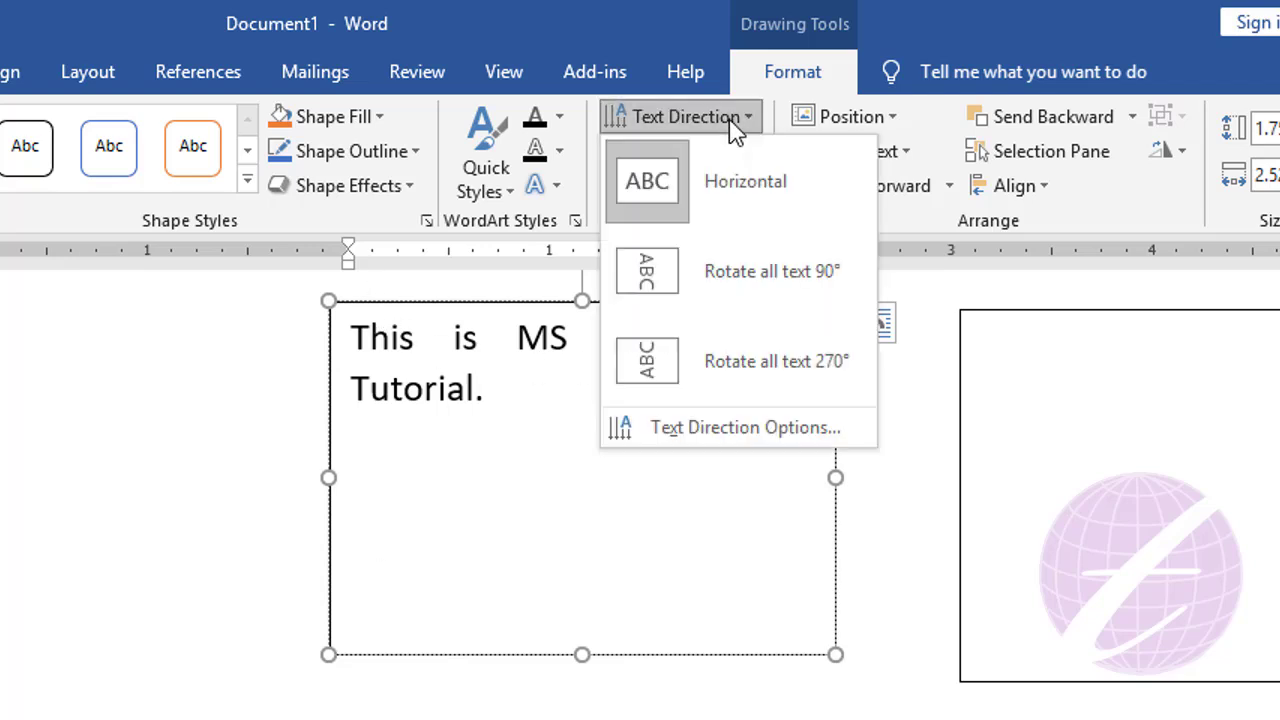
{"action": "left_click", "coordinate": [787, 374]}
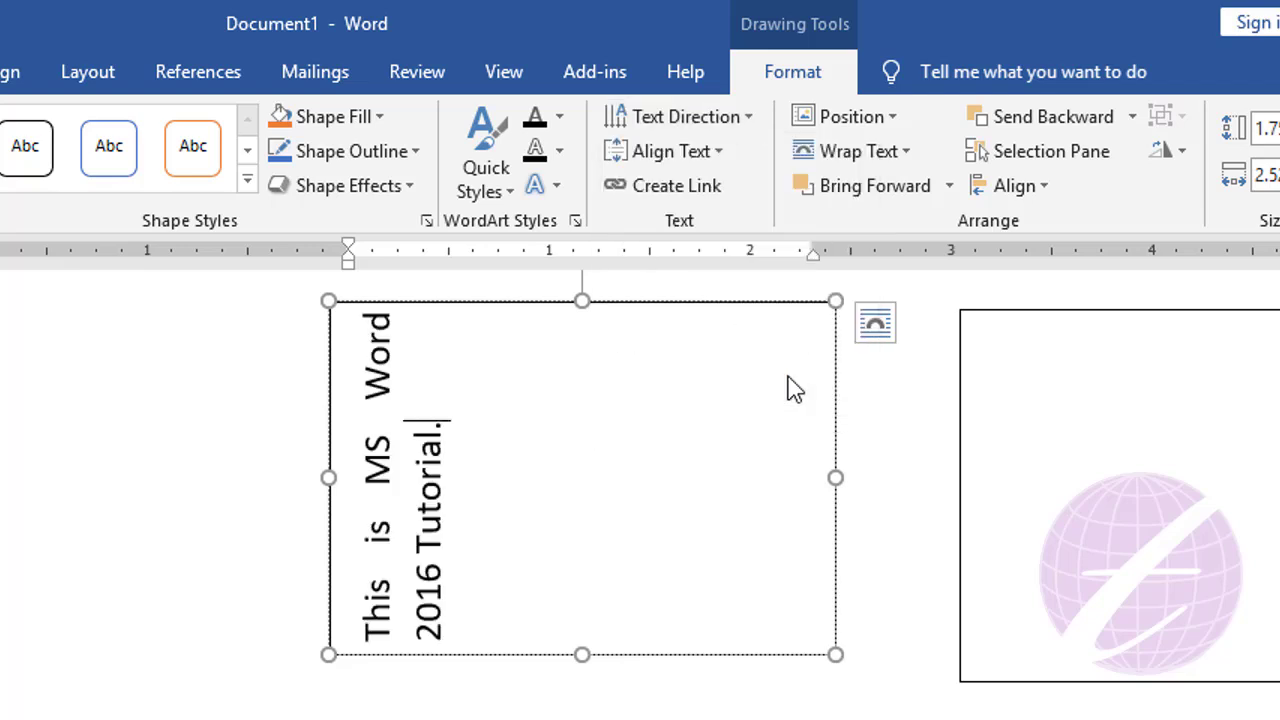
{"action": "left_click", "coordinate": [700, 120]}
{"action": "left_click", "coordinate": [750, 200]}
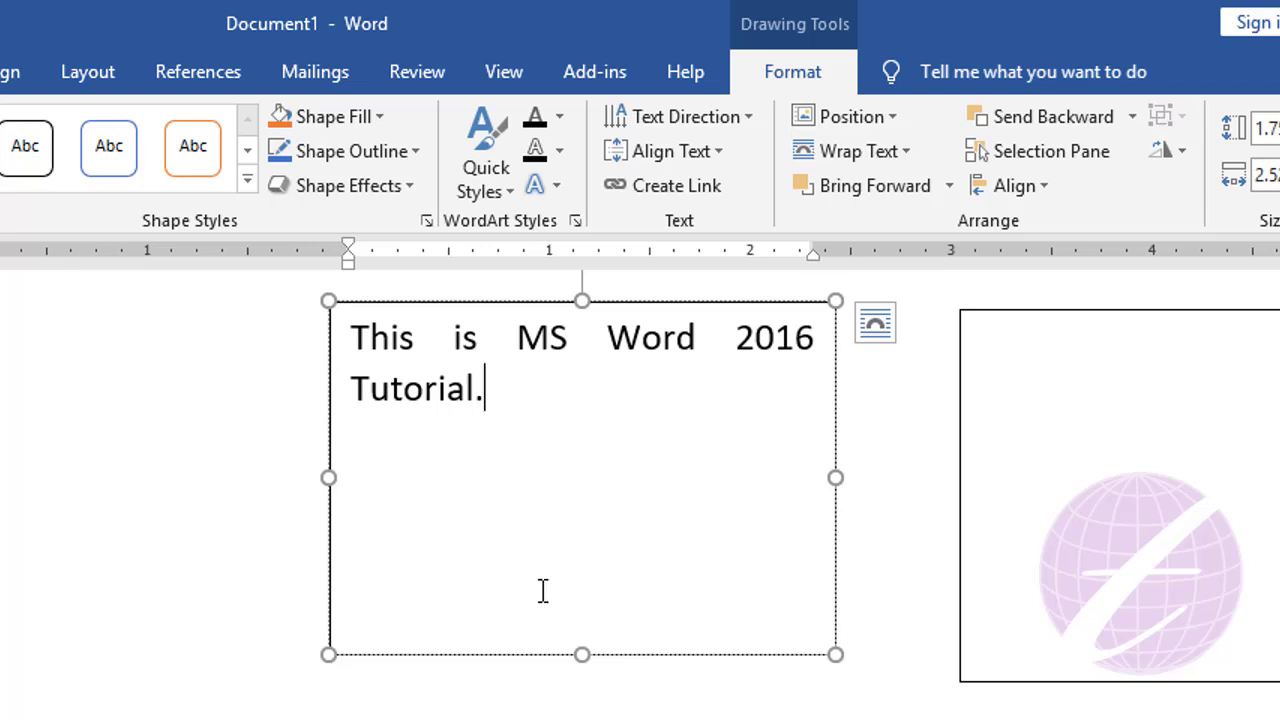
{"action": "left_click", "coordinate": [700, 160]}
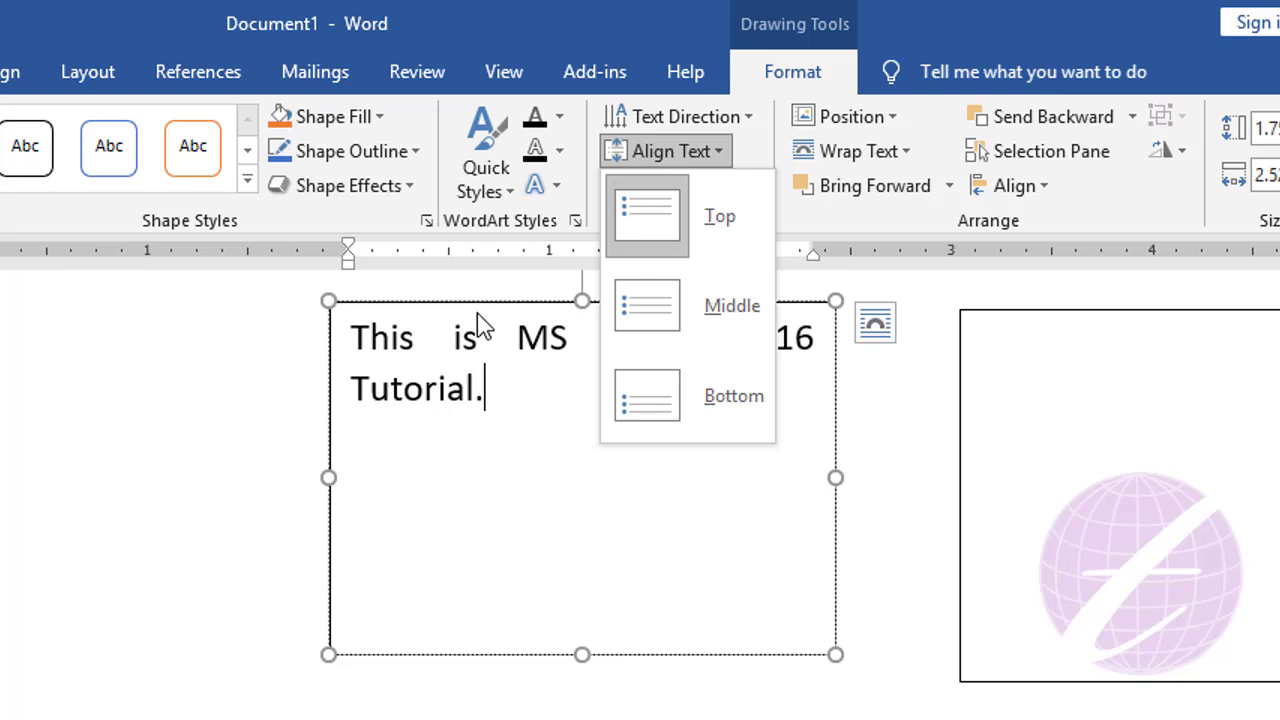
{"action": "left_click", "coordinate": [691, 313]}
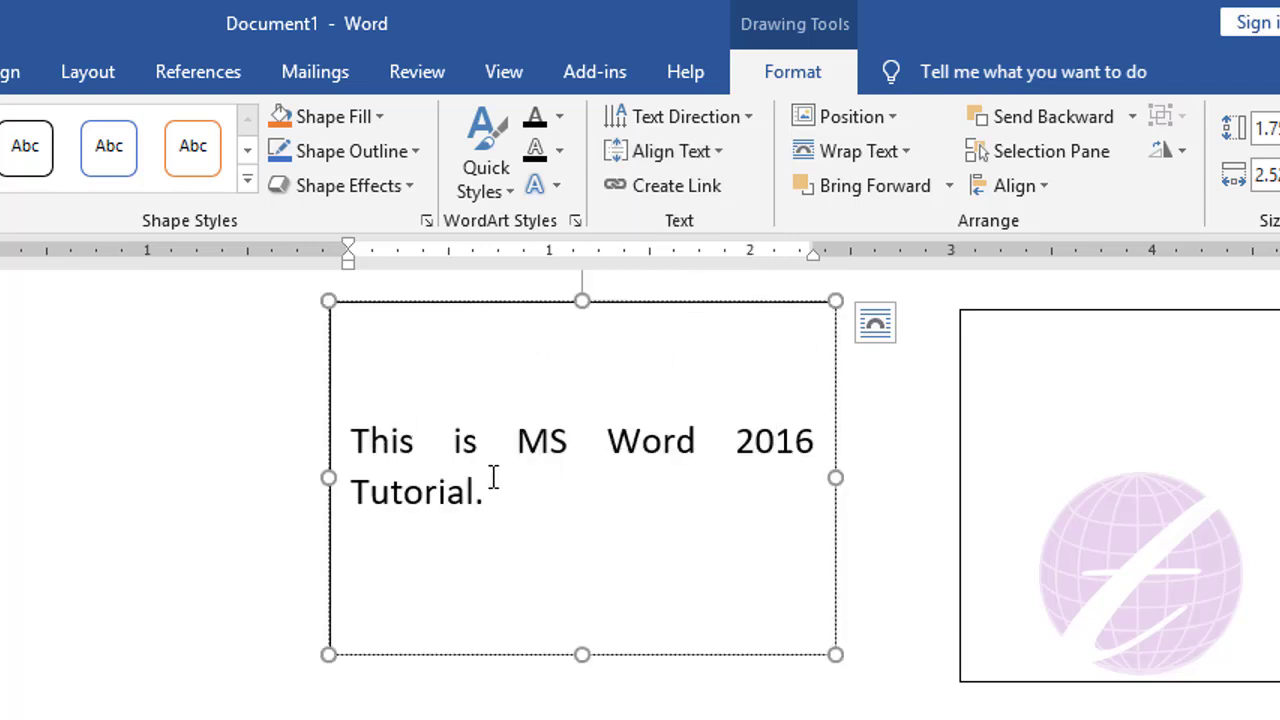
{"action": "left_click", "coordinate": [672, 155]}
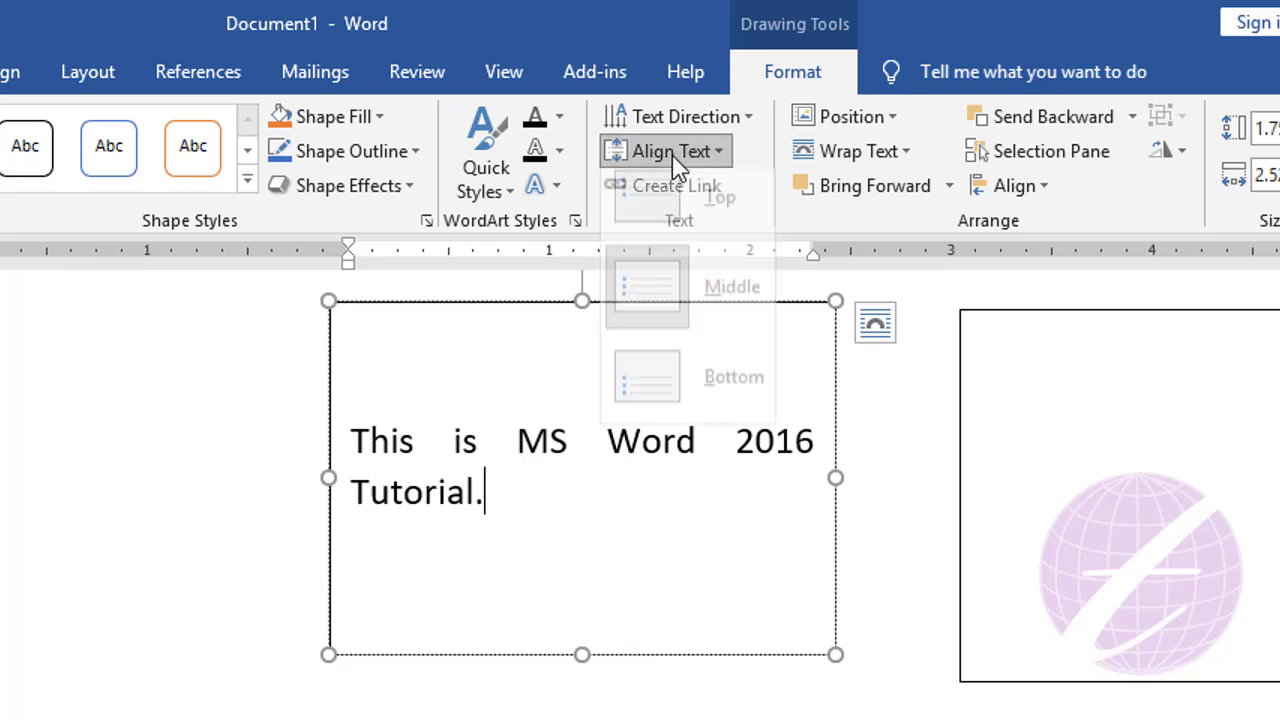
{"action": "left_click", "coordinate": [704, 402]}
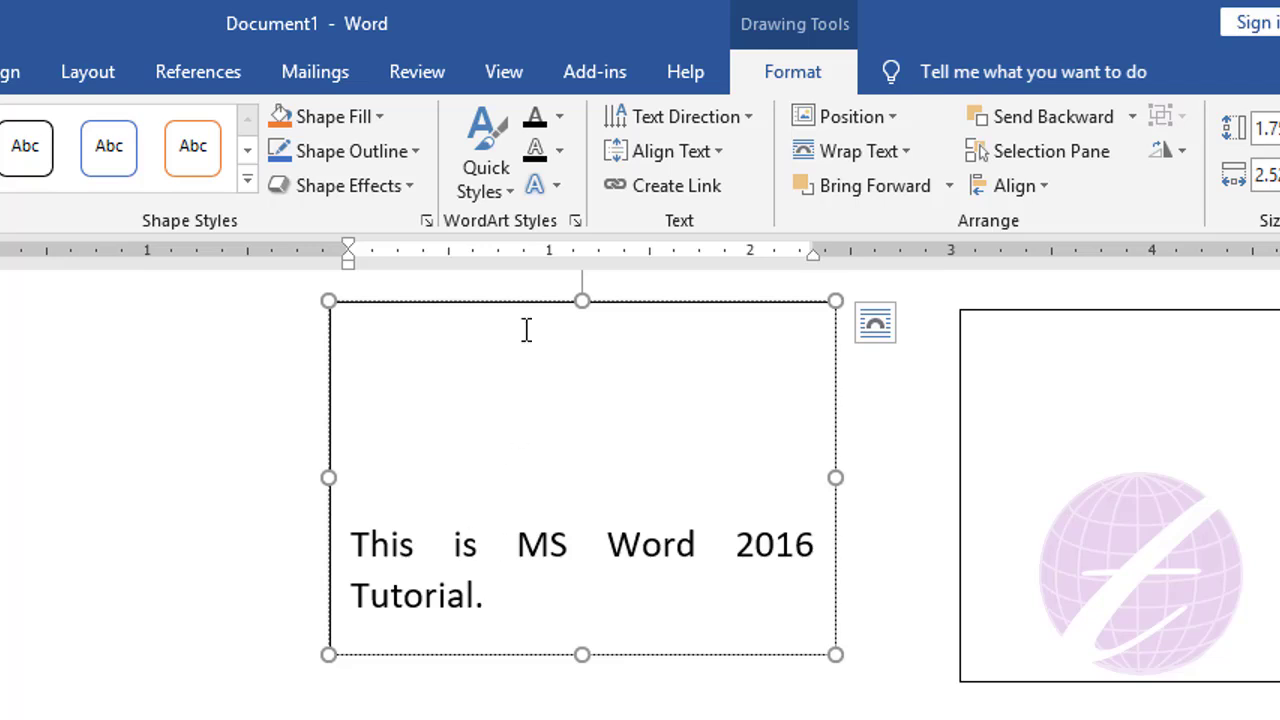
{"action": "left_click", "coordinate": [662, 151]}
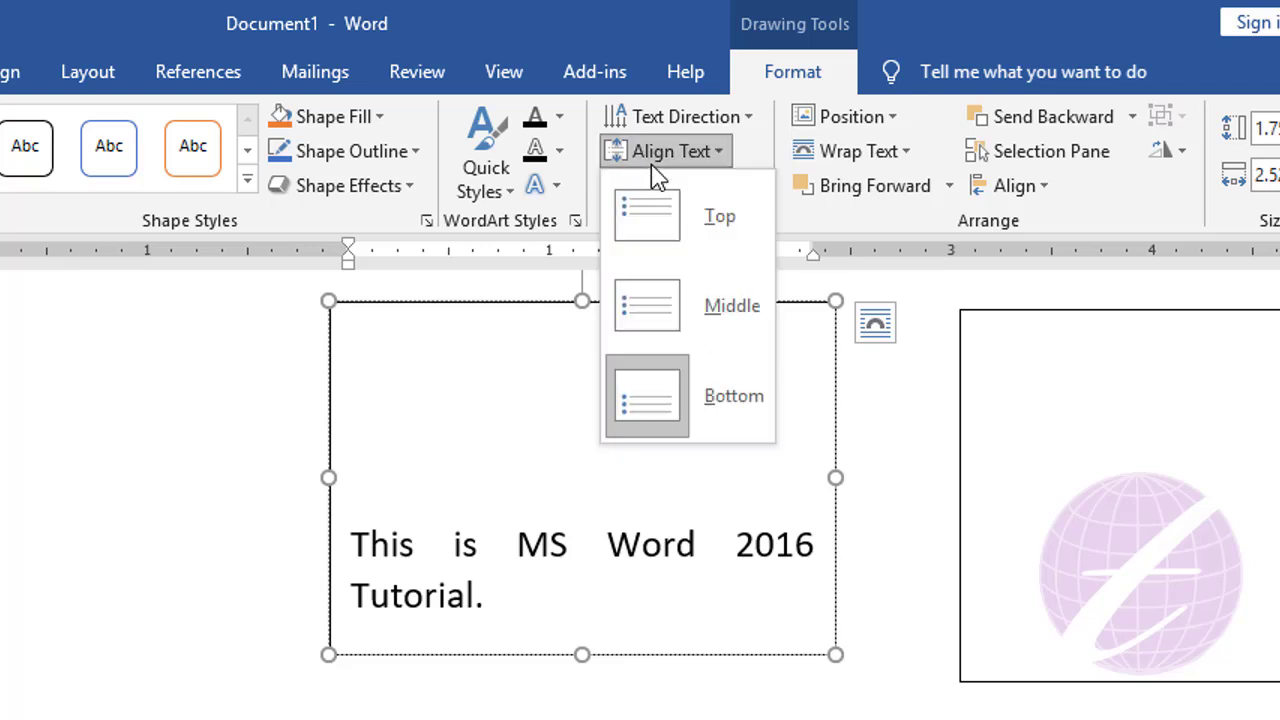
{"action": "left_click", "coordinate": [675, 217]}
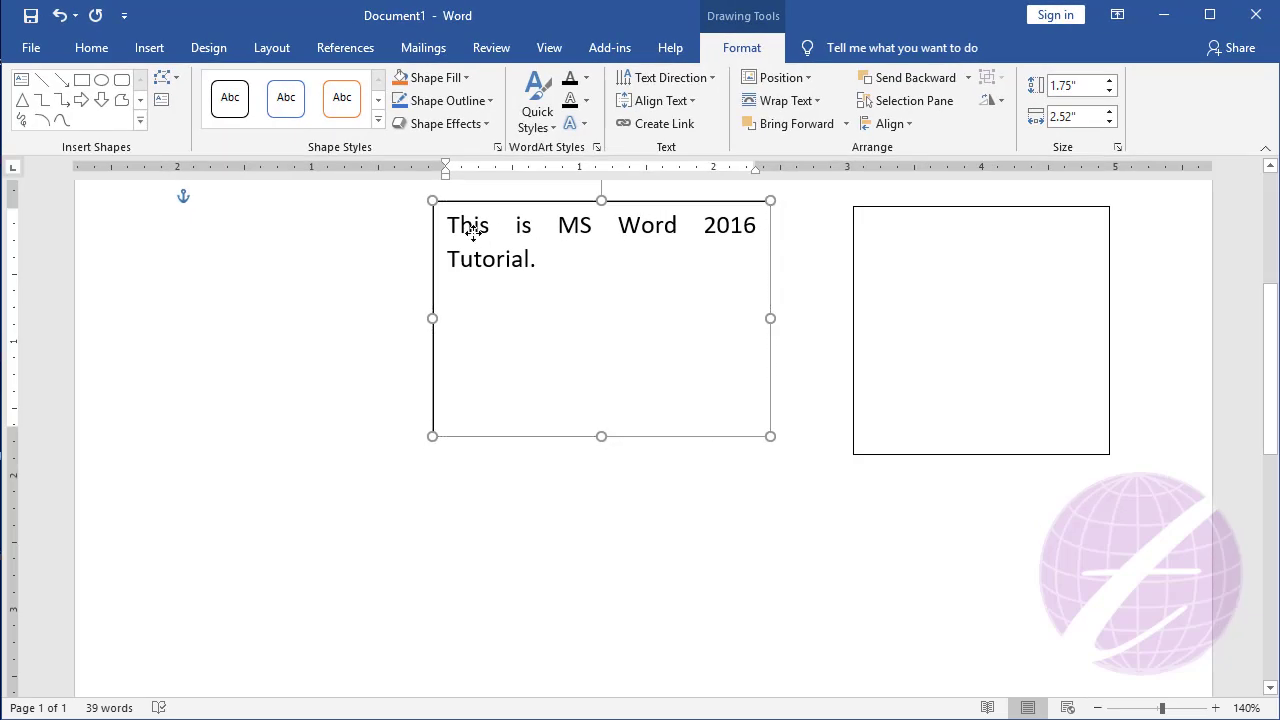
Nudge the first text box and move the empty text box beside it.
{"action": "left_click", "coordinate": [379, 245]}
{"action": "left_click_drag", "start_coordinate": [379, 245], "coordinate": [409, 236]}
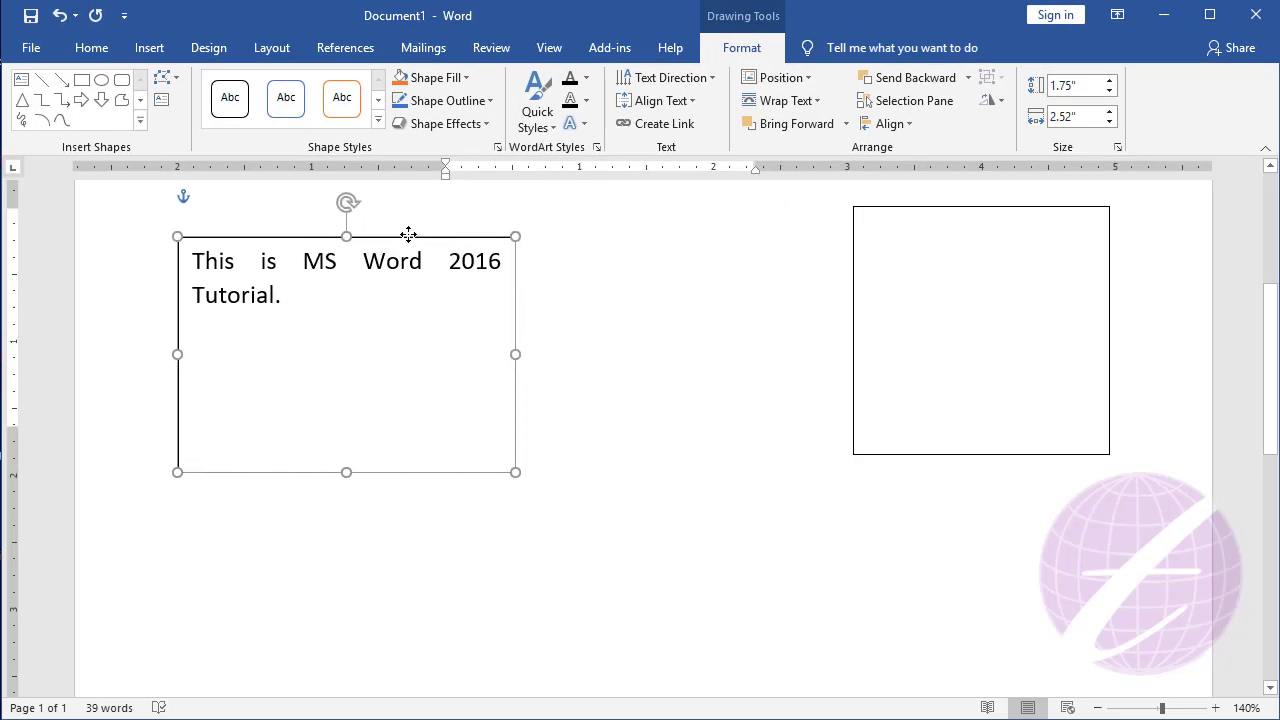
{"action": "left_click", "coordinate": [958, 205]}
{"action": "left_click_drag", "start_coordinate": [958, 205], "coordinate": [684, 239]}
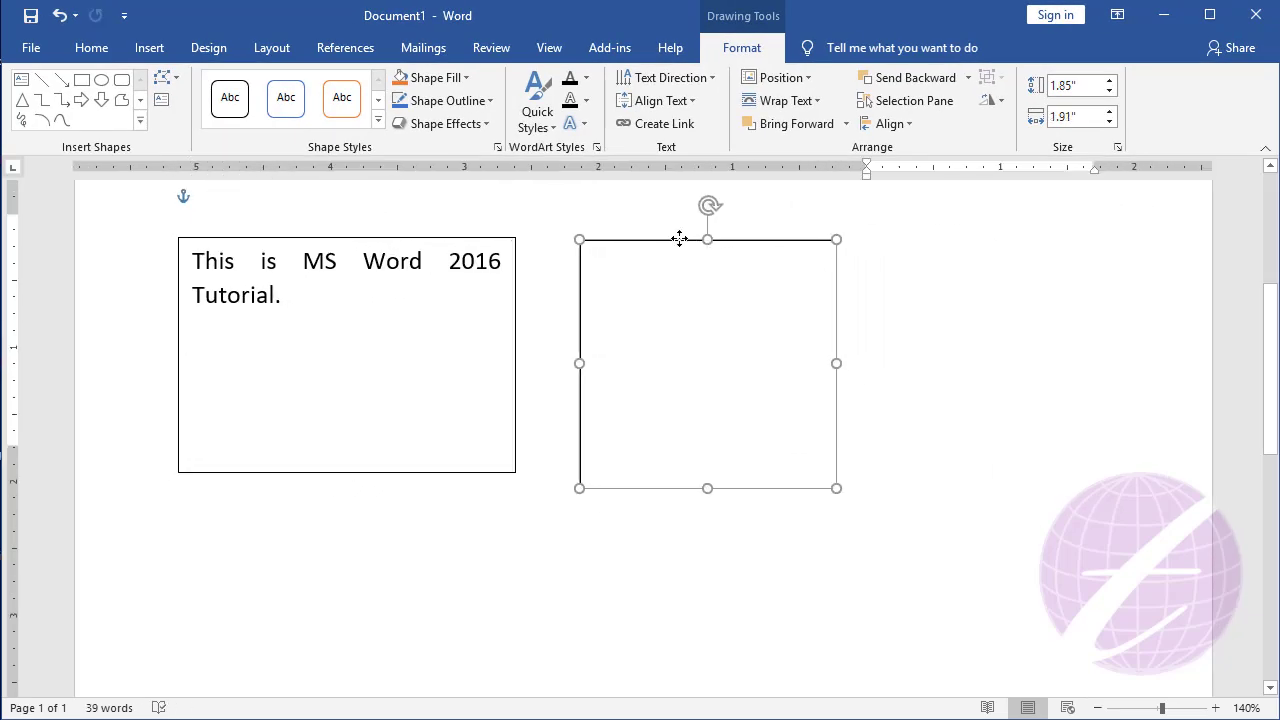
Paste the two body paragraphs into the first text box three times so it overflows.
{"action": "scroll", "coordinate": [415, 376], "scroll_direction": "up", "scroll_amount": 3}
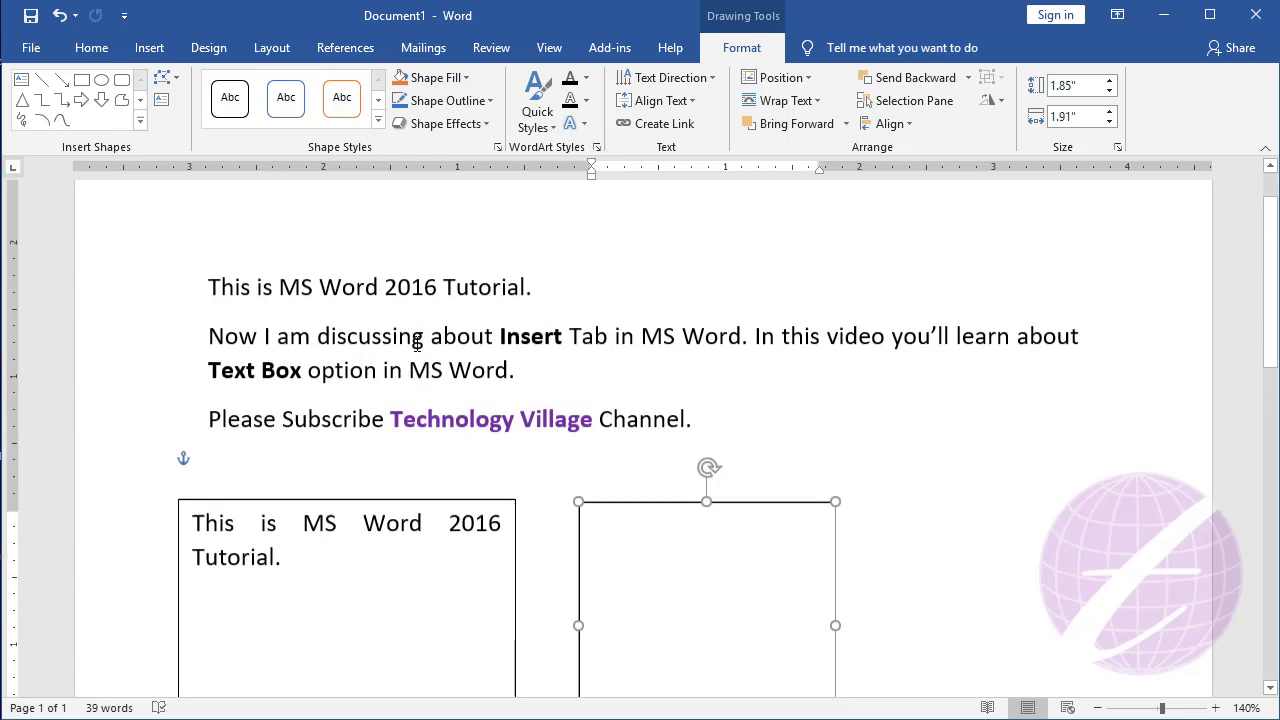
{"action": "left_click", "coordinate": [206, 289]}
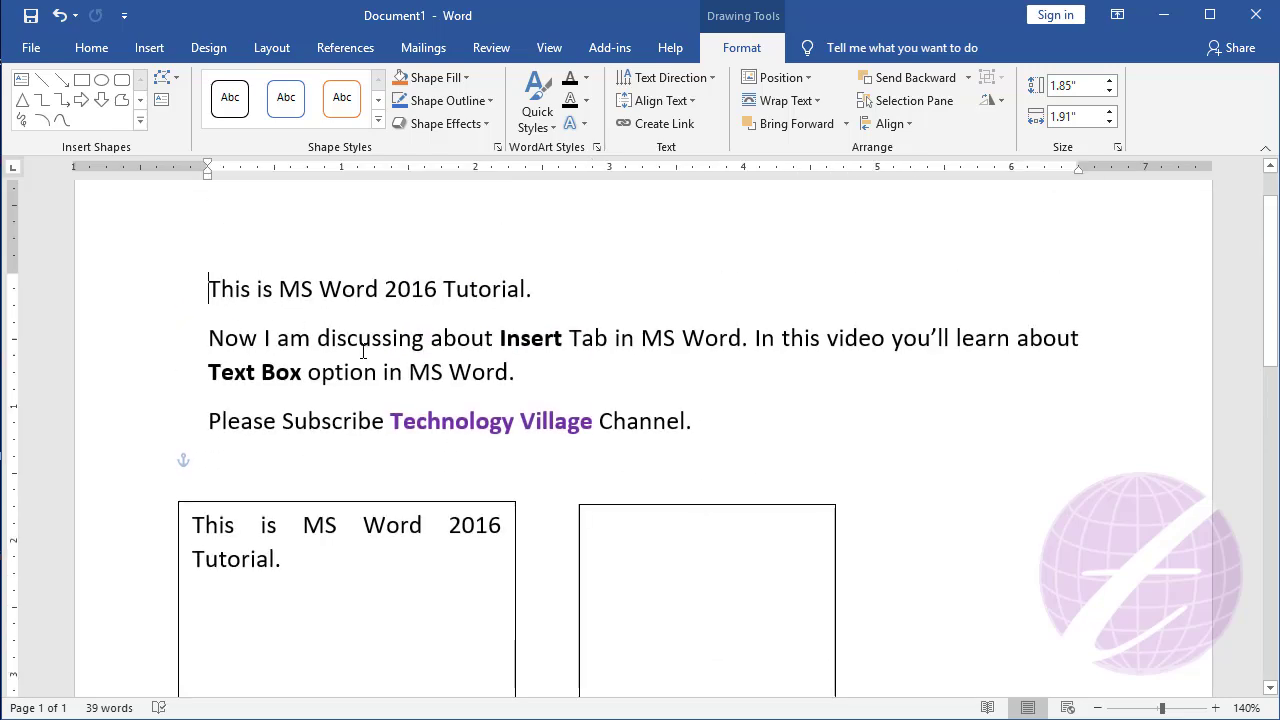
{"action": "left_click", "coordinate": [518, 375], "text": "shift"}
{"action": "left_click", "coordinate": [431, 403]}
{"action": "key", "text": "ctrl+v"}
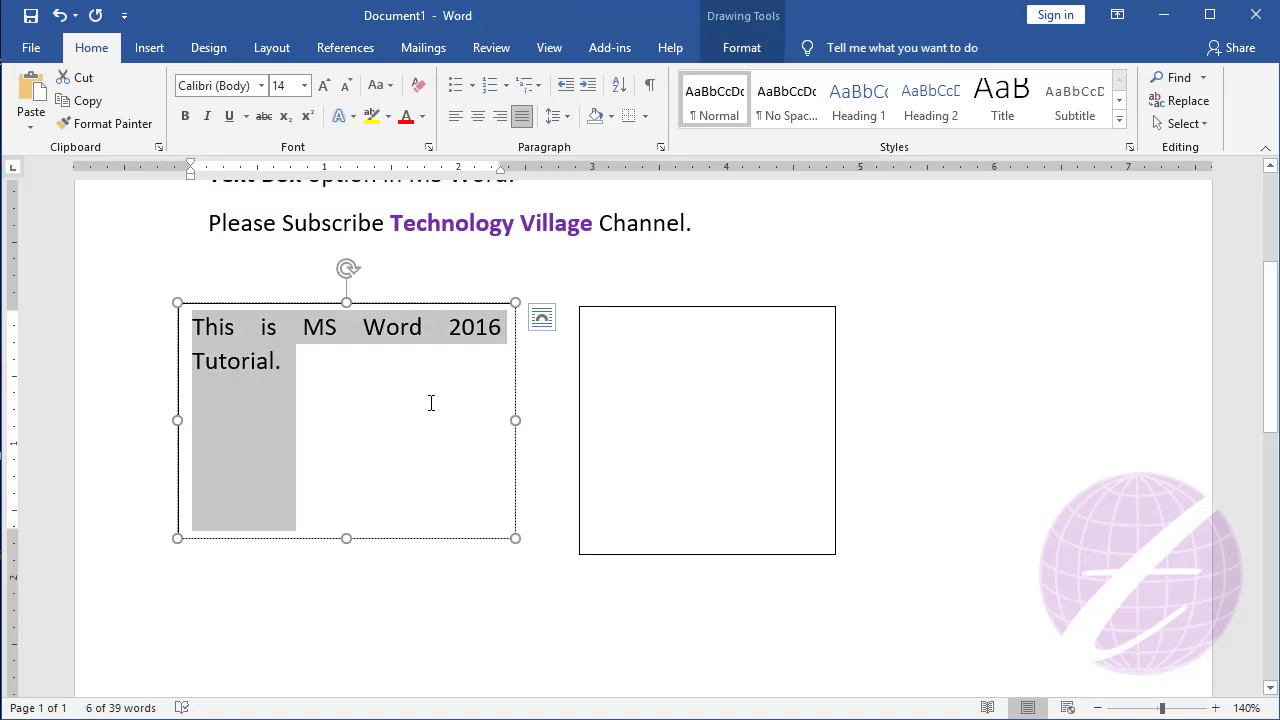
{"action": "key", "text": "ctrl+v"}
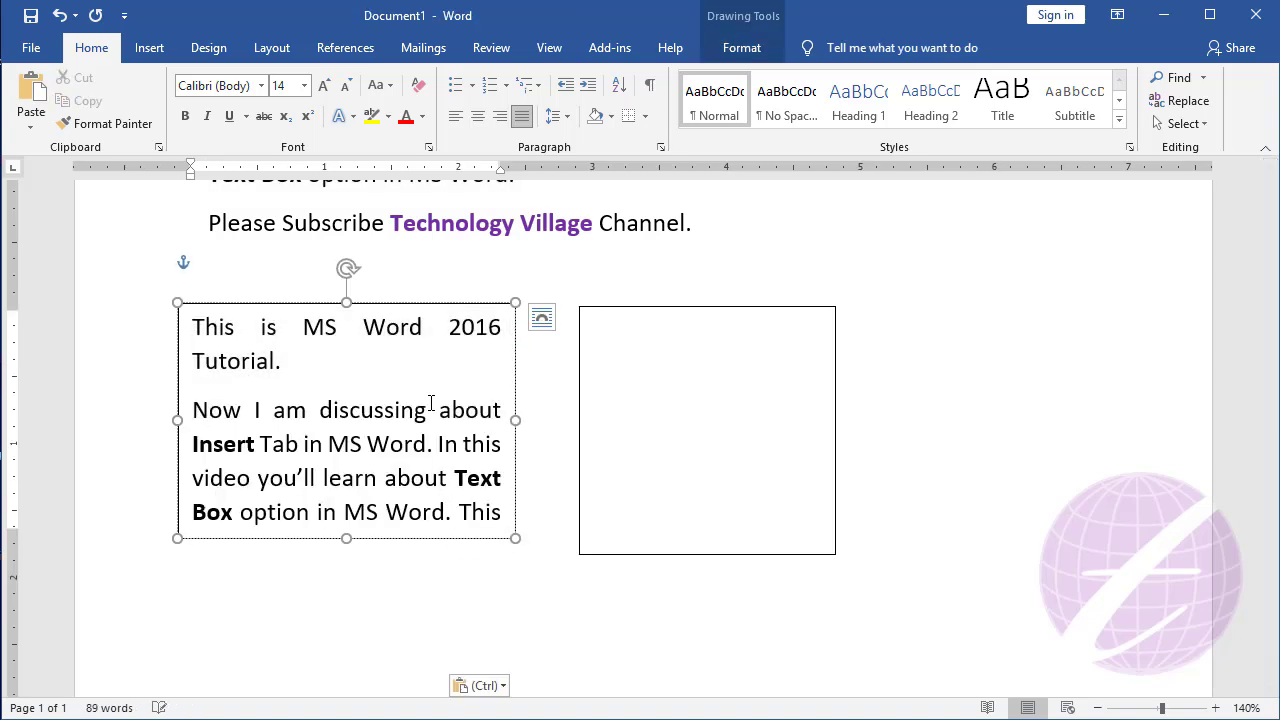
{"action": "key", "text": "ctrl+v"}
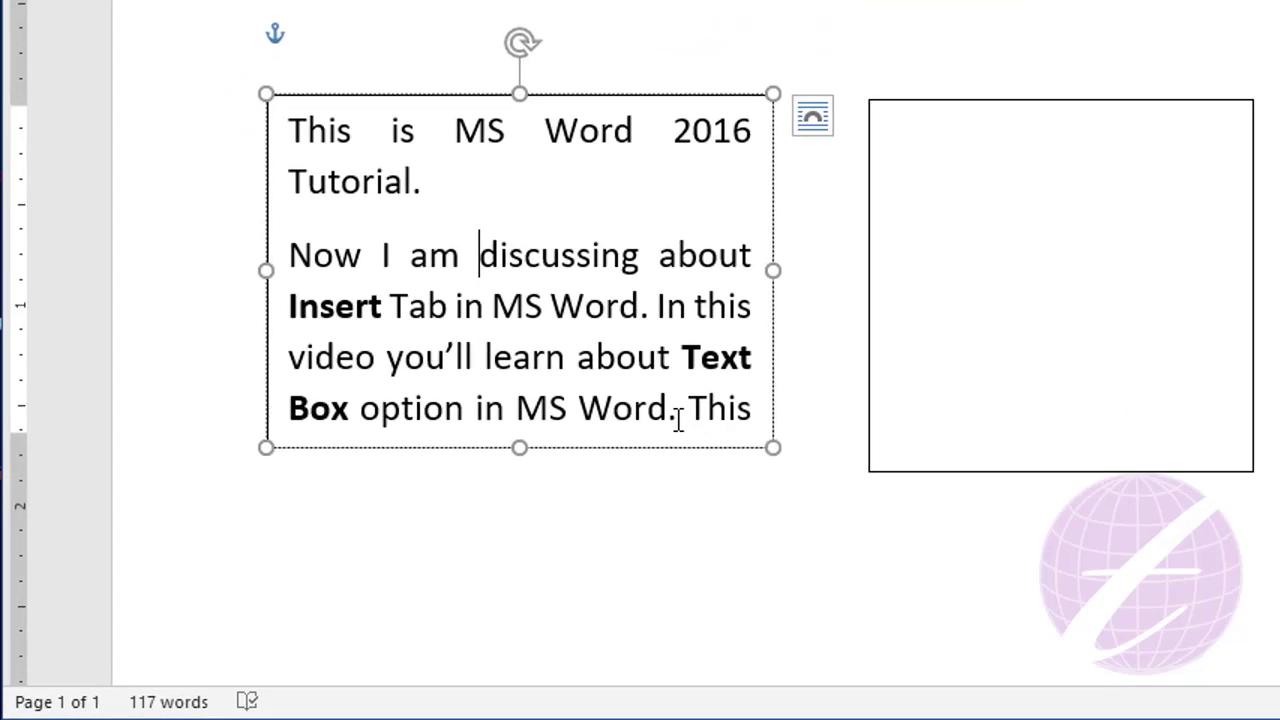
Check the overflow cut-off at 'This' and select the empty second text box.
{"action": "left_click", "coordinate": [678, 415]}
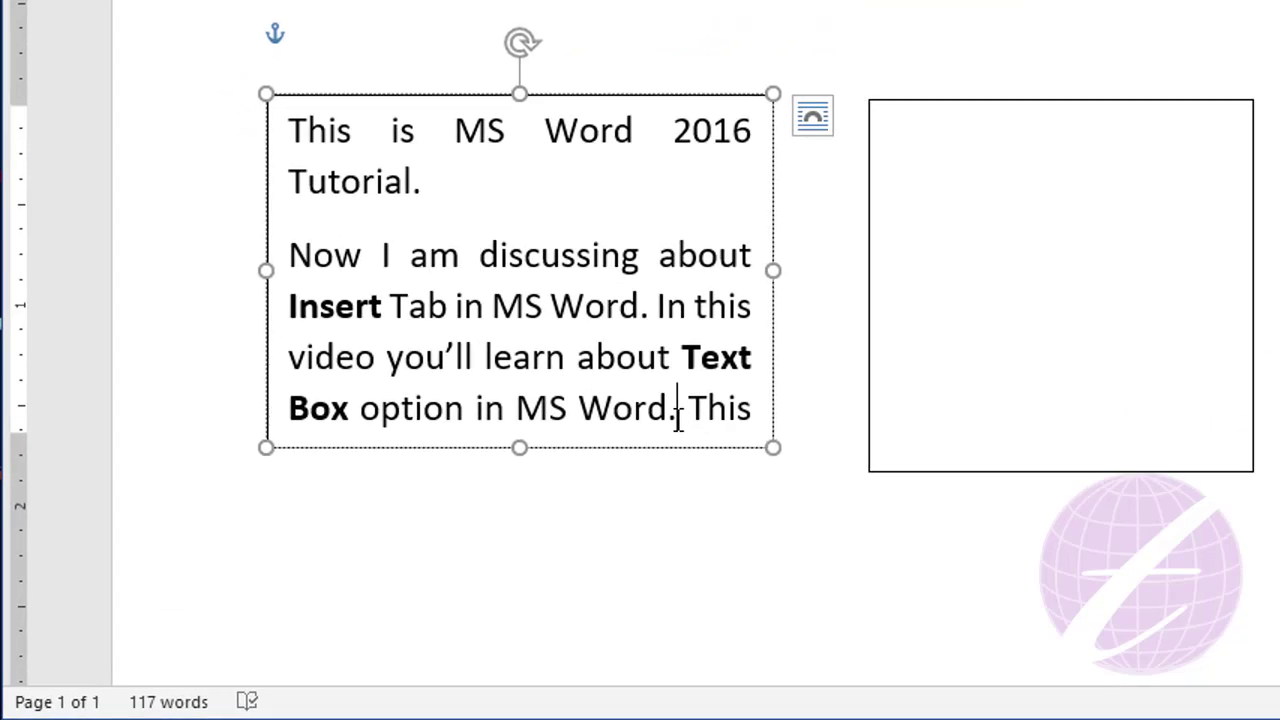
{"action": "left_click", "coordinate": [755, 410]}
{"action": "left_click", "coordinate": [604, 306]}
{"action": "left_click", "coordinate": [1034, 240]}
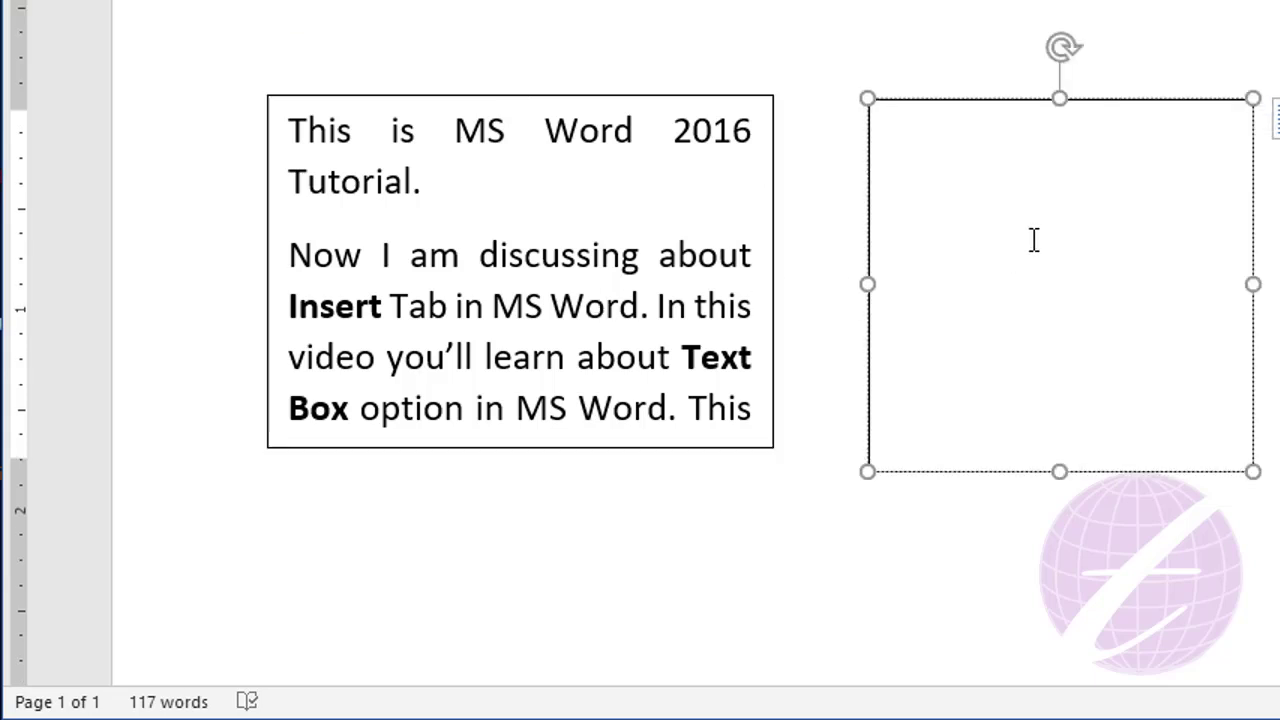
{"action": "left_click", "coordinate": [712, 413]}
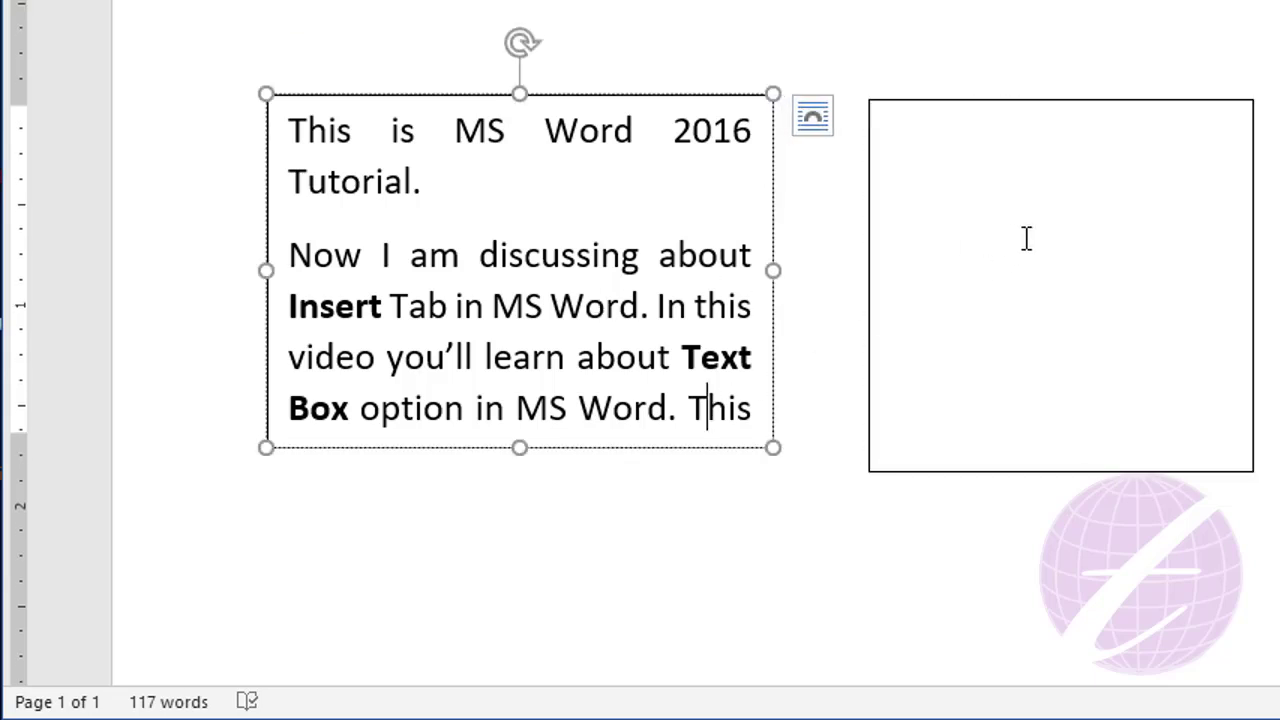
{"action": "left_click", "coordinate": [1026, 237]}
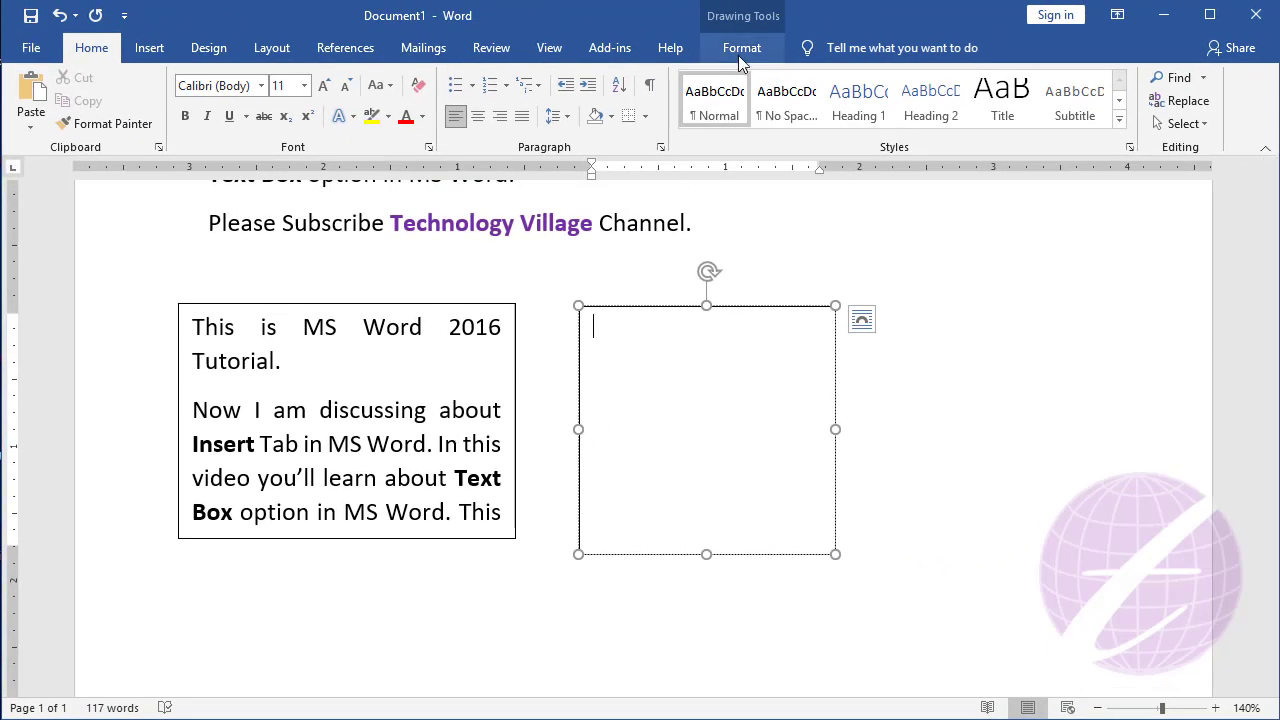
Create a link from the first text box to the second, continuing at 'Box option in MS Word.'.
{"action": "left_click", "coordinate": [740, 48]}
{"action": "left_click", "coordinate": [404, 420]}
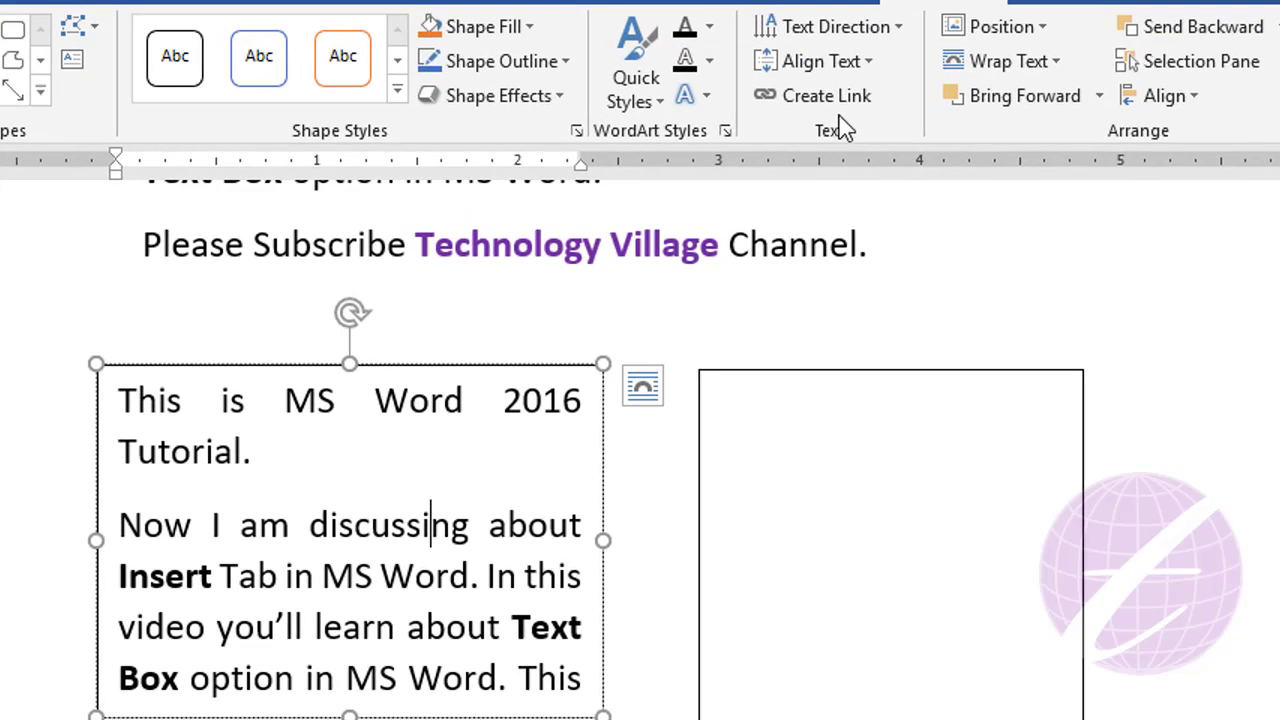
{"action": "left_click", "coordinate": [838, 98]}
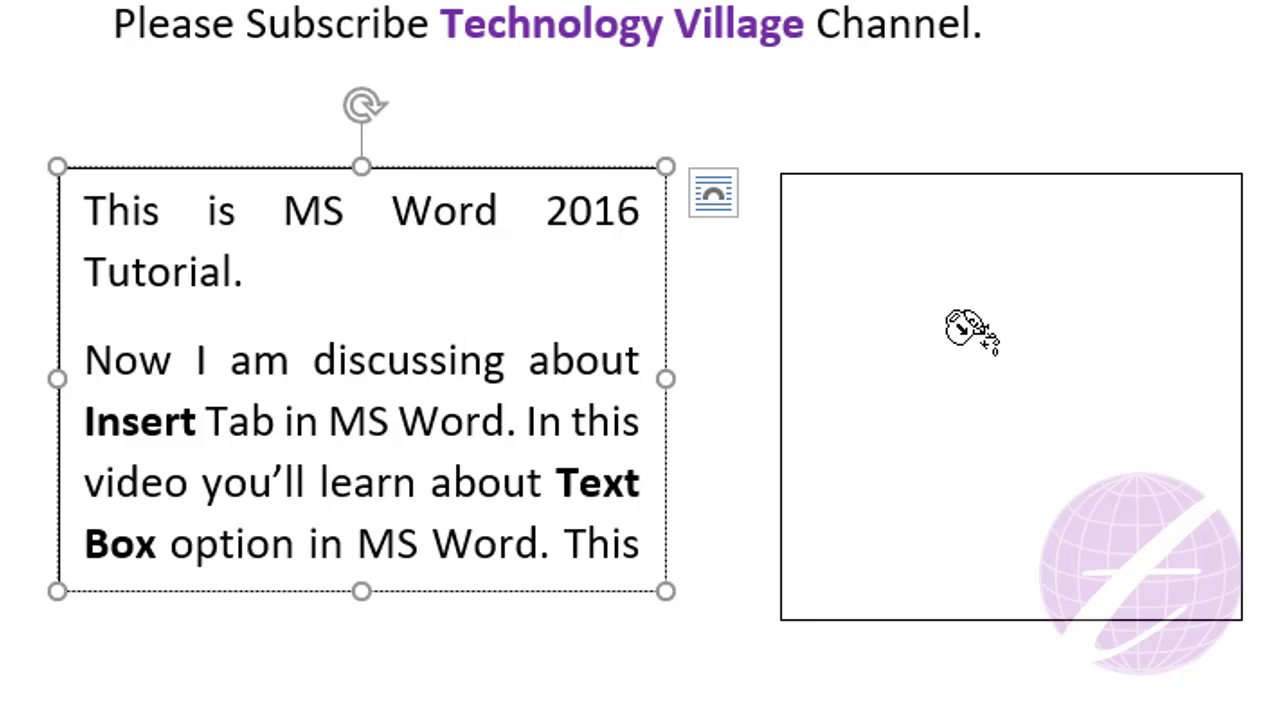
{"action": "left_click", "coordinate": [963, 328]}
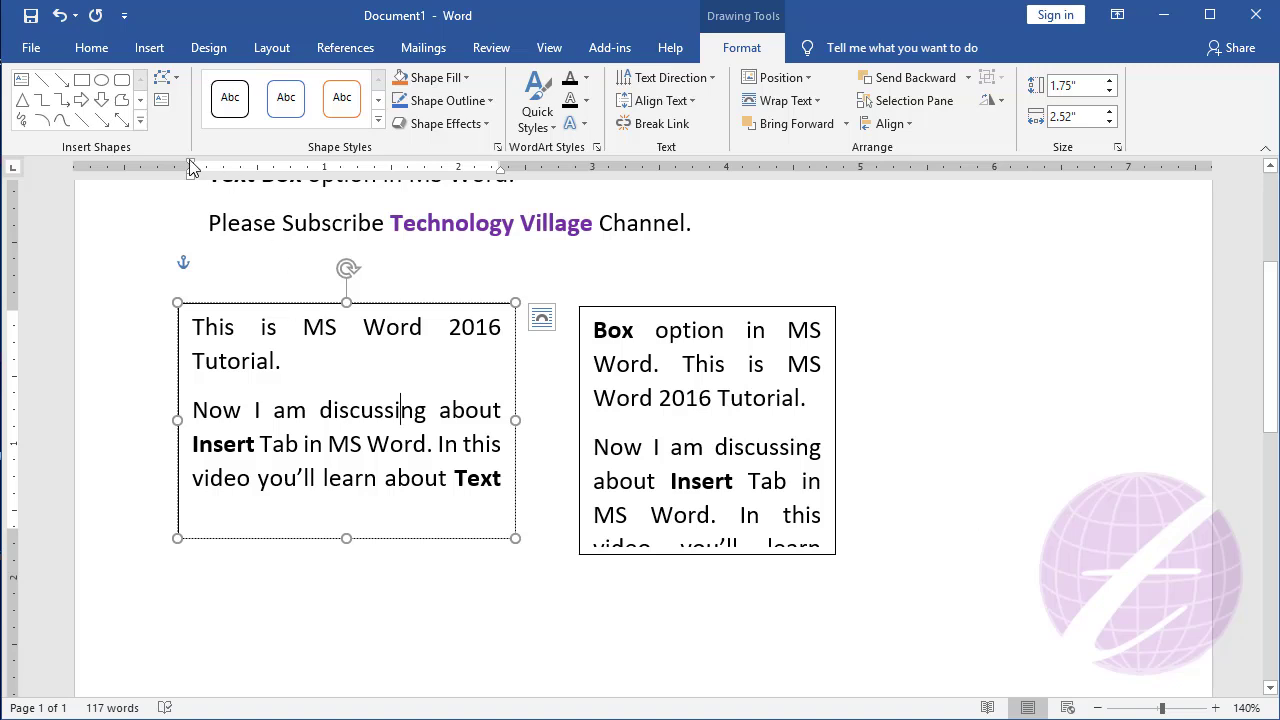
Draw a third 1.99" by 2.39" text box and link the middle box to it.
{"action": "left_click", "coordinate": [161, 100]}
{"action": "left_click_drag", "start_coordinate": [866, 306], "coordinate": [1186, 573]}
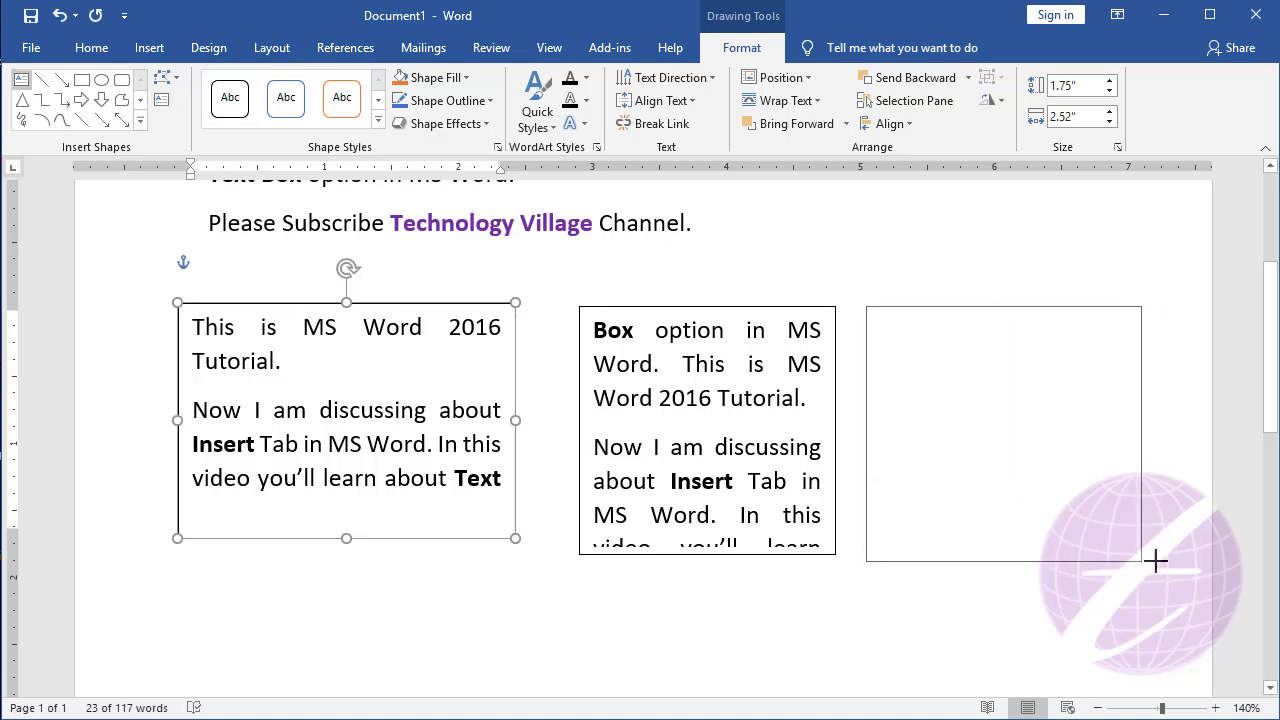
{"action": "left_click", "coordinate": [723, 406]}
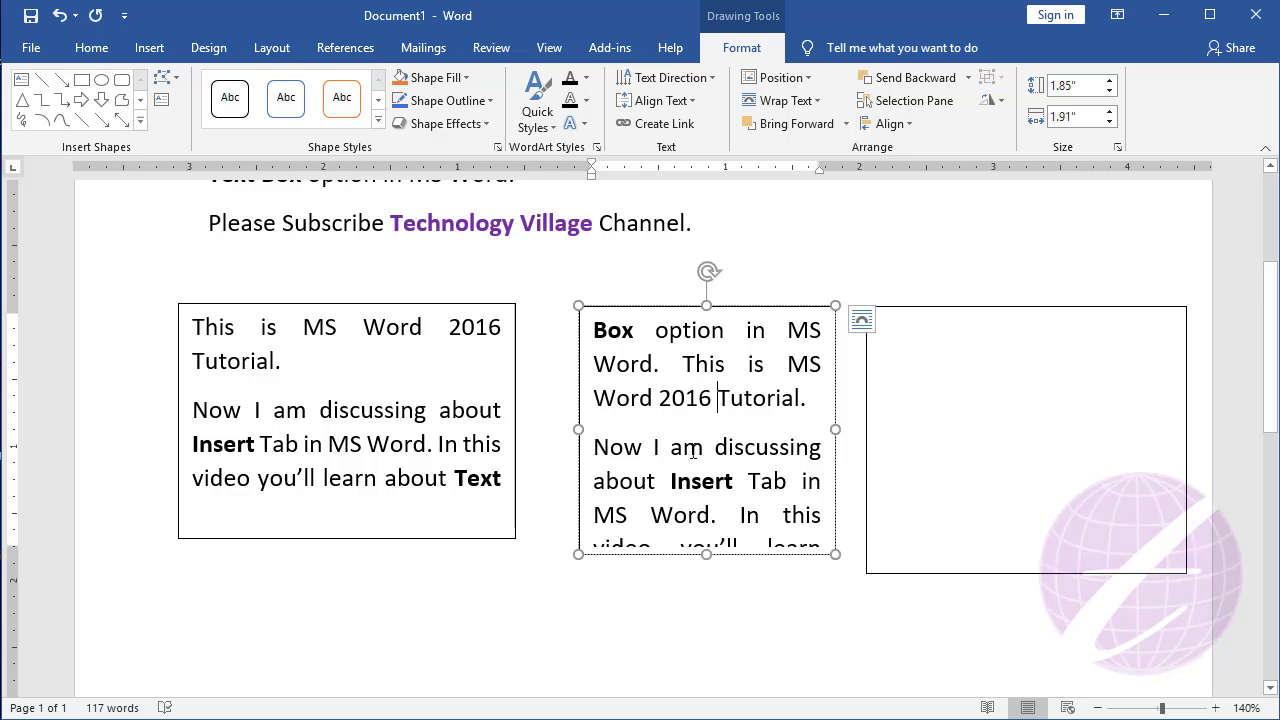
{"action": "left_click", "coordinate": [651, 126]}
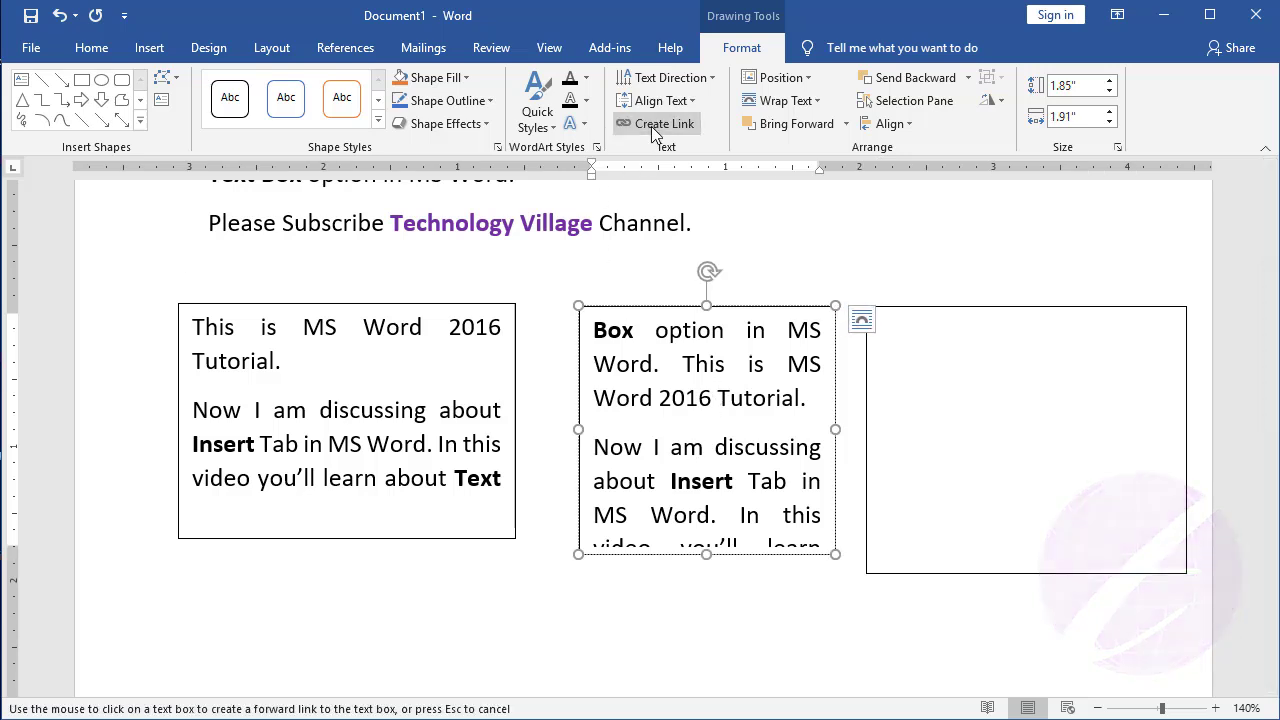
{"action": "left_click", "coordinate": [982, 360]}
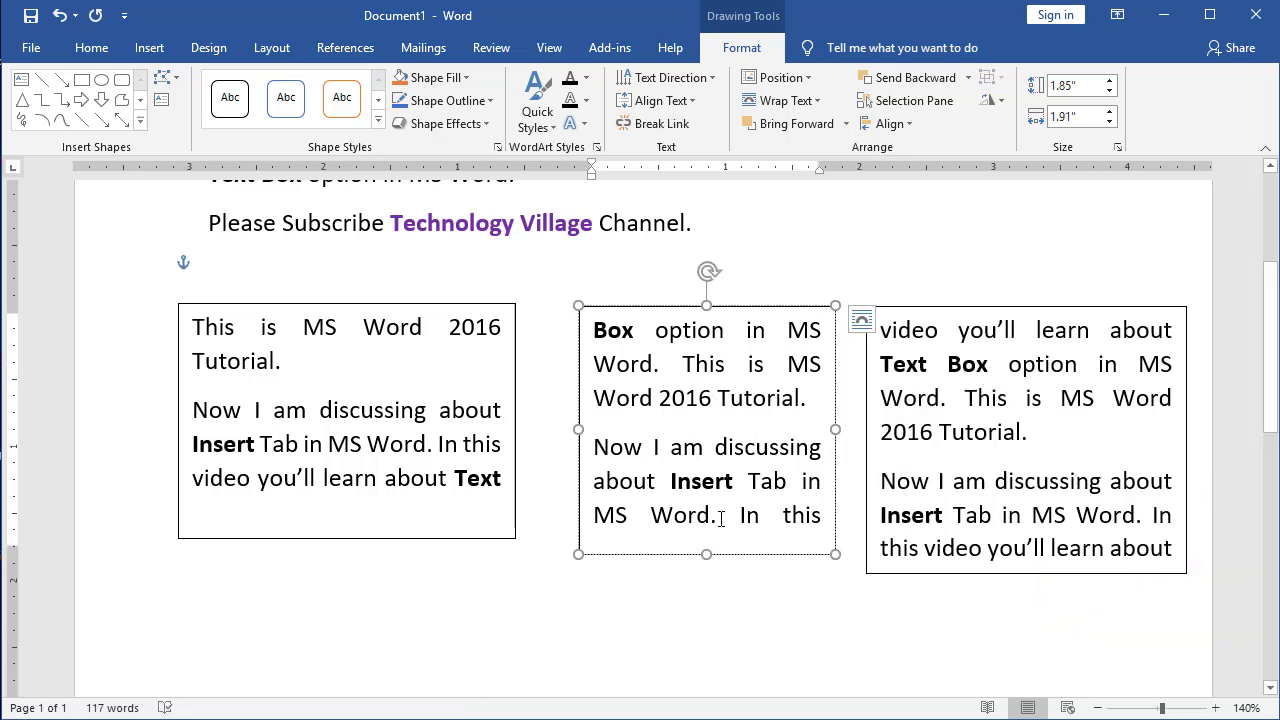
{"action": "left_click", "coordinate": [1009, 438]}
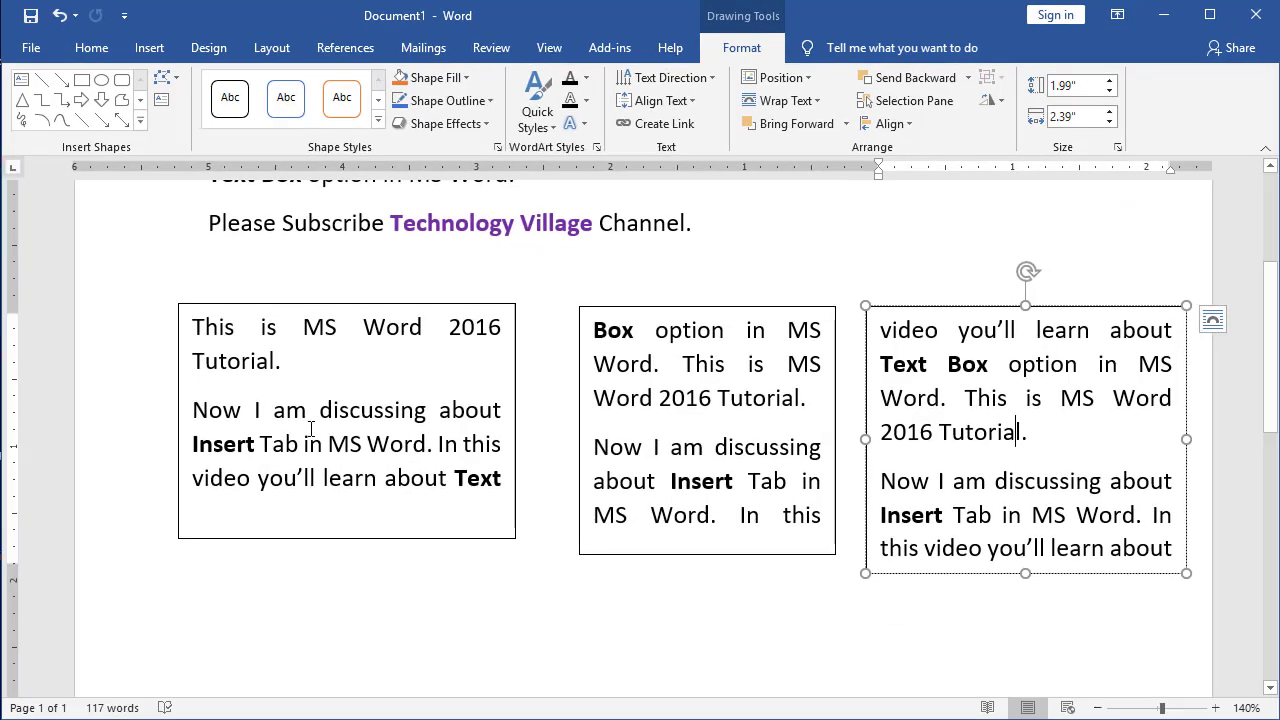
Resize the first text box to 2" tall by 2.3" wide with the Shape Height and Width spinners.
{"action": "left_click", "coordinate": [307, 445]}
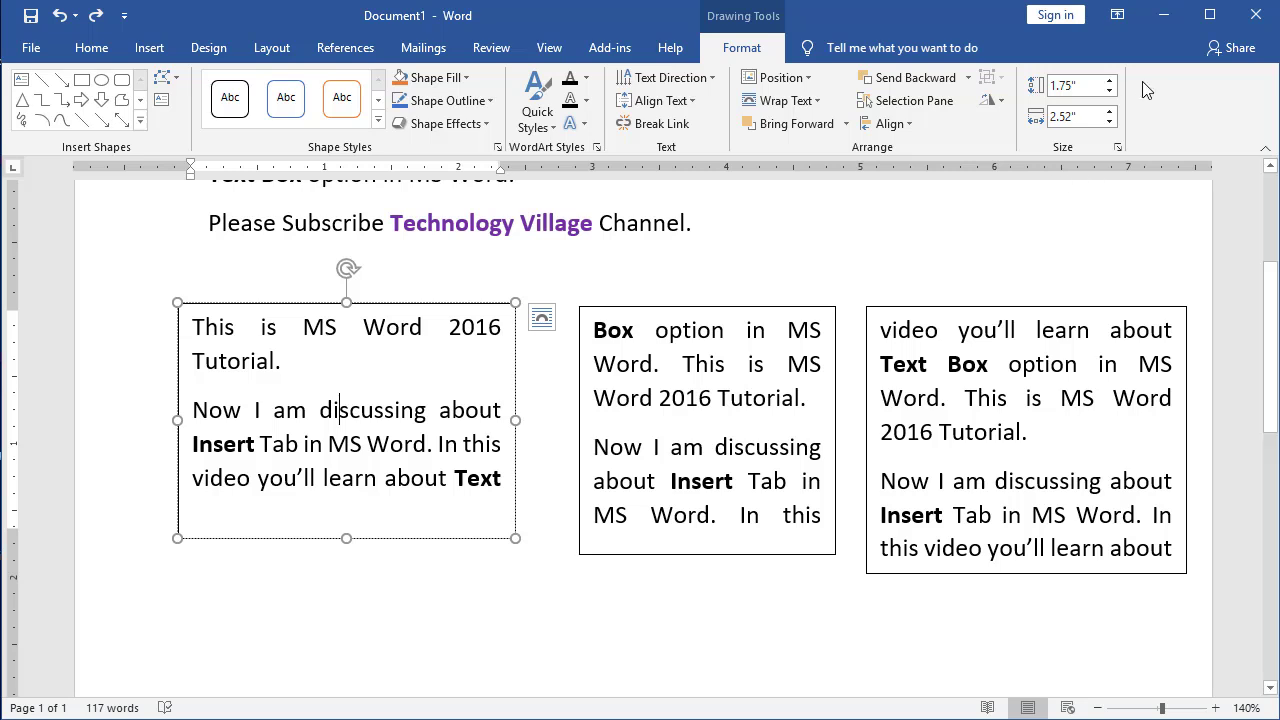
{"action": "left_click", "coordinate": [1110, 80]}
{"action": "double_click", "coordinate": [1110, 80]}
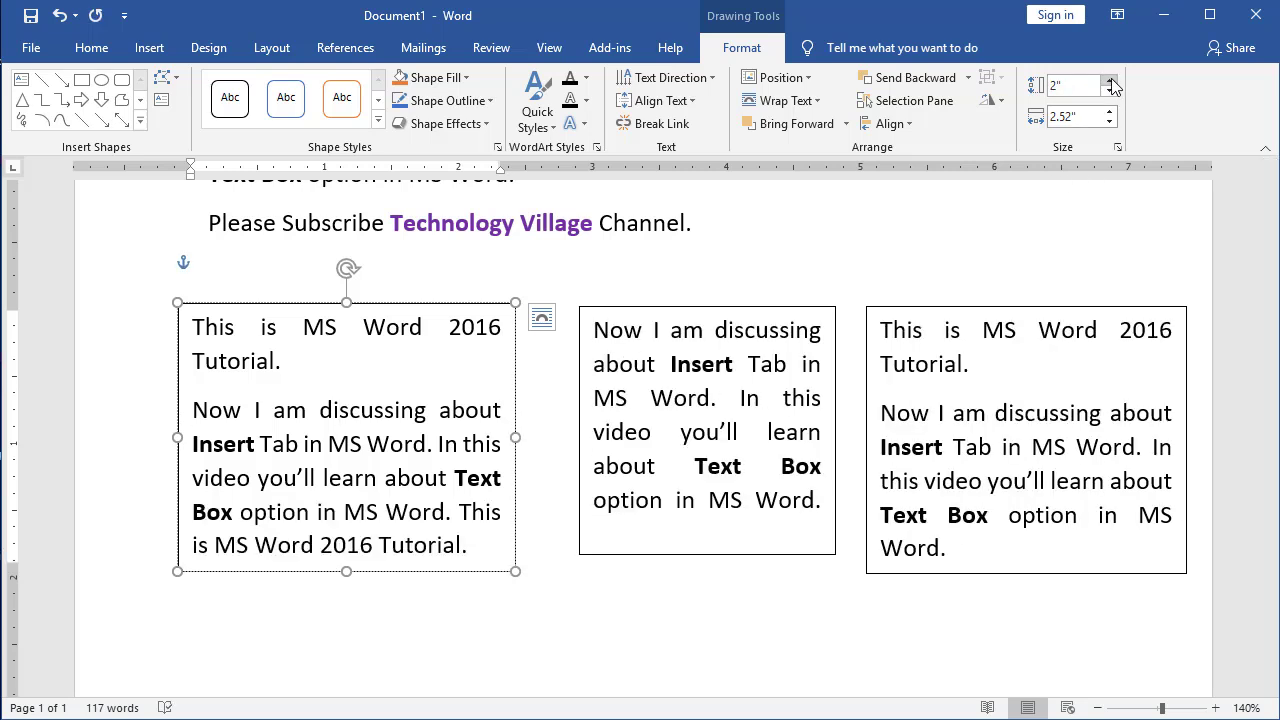
{"action": "left_click", "coordinate": [1110, 81]}
{"action": "double_click", "coordinate": [1110, 81]}
{"action": "double_click", "coordinate": [1110, 81]}
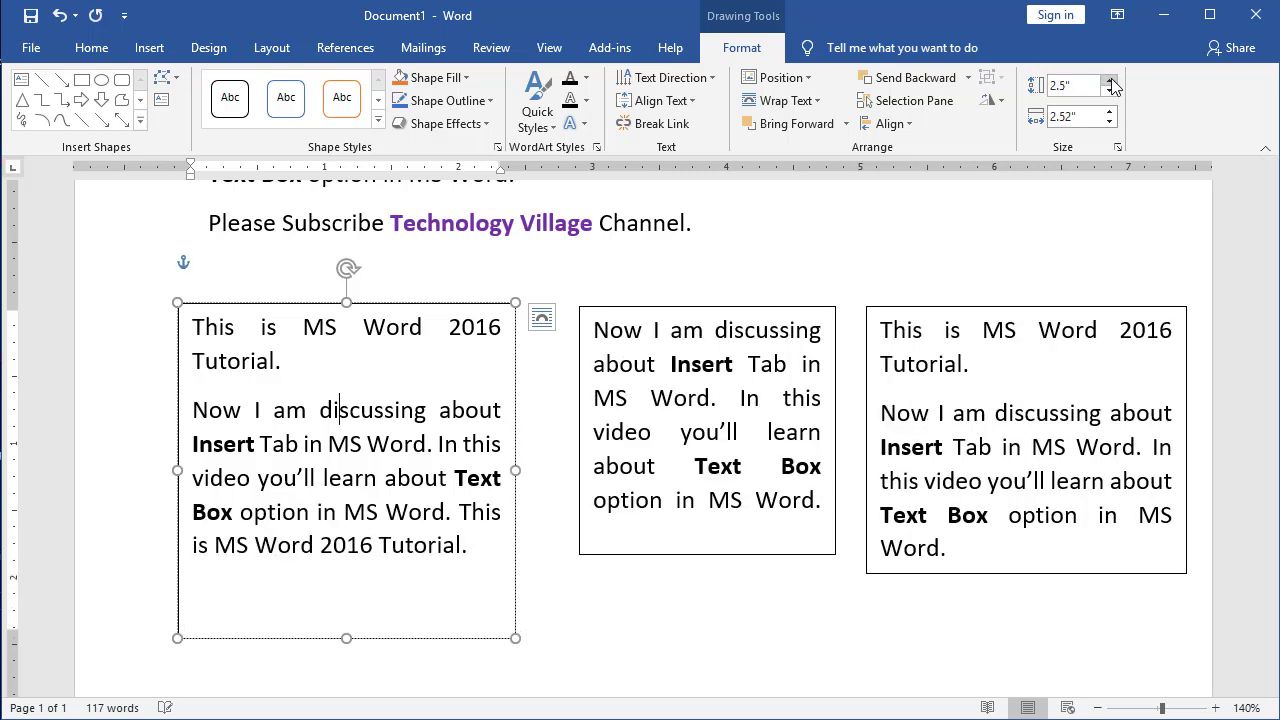
{"action": "left_click", "coordinate": [1110, 81]}
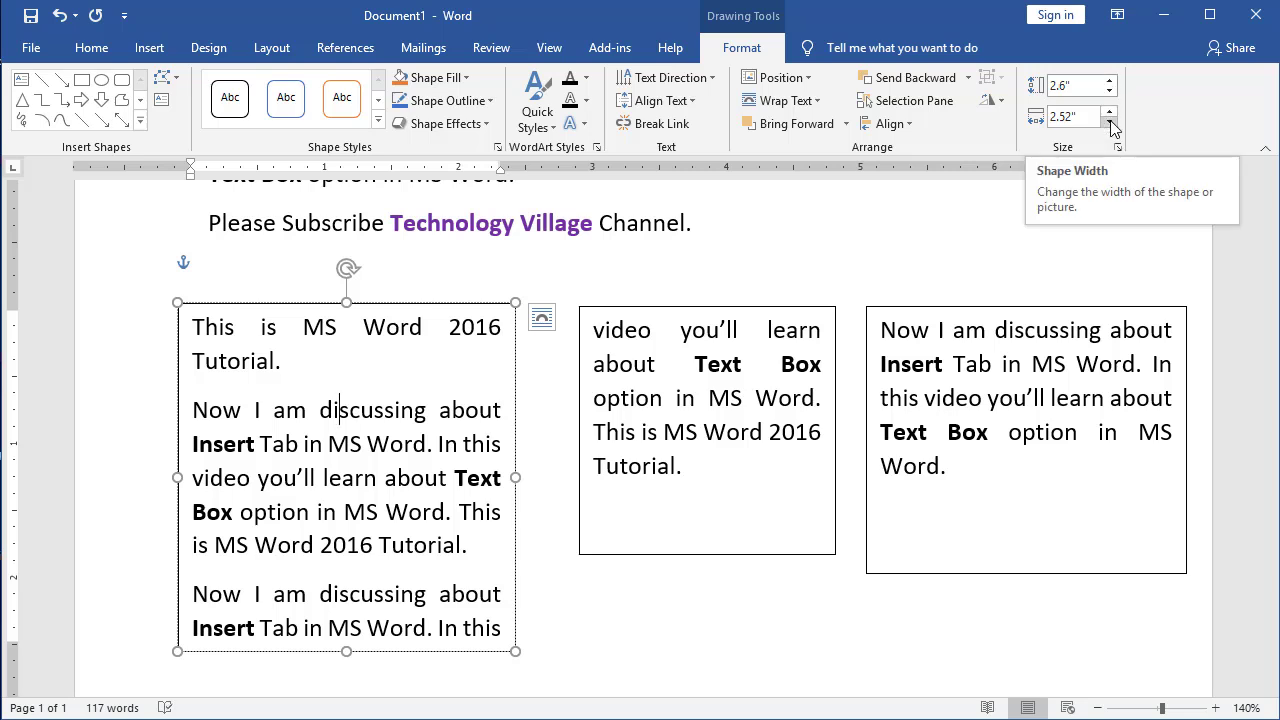
{"action": "double_click", "coordinate": [1110, 122]}
{"action": "double_click", "coordinate": [1110, 122]}
{"action": "left_click", "coordinate": [1110, 122]}
{"action": "left_click", "coordinate": [1110, 122]}
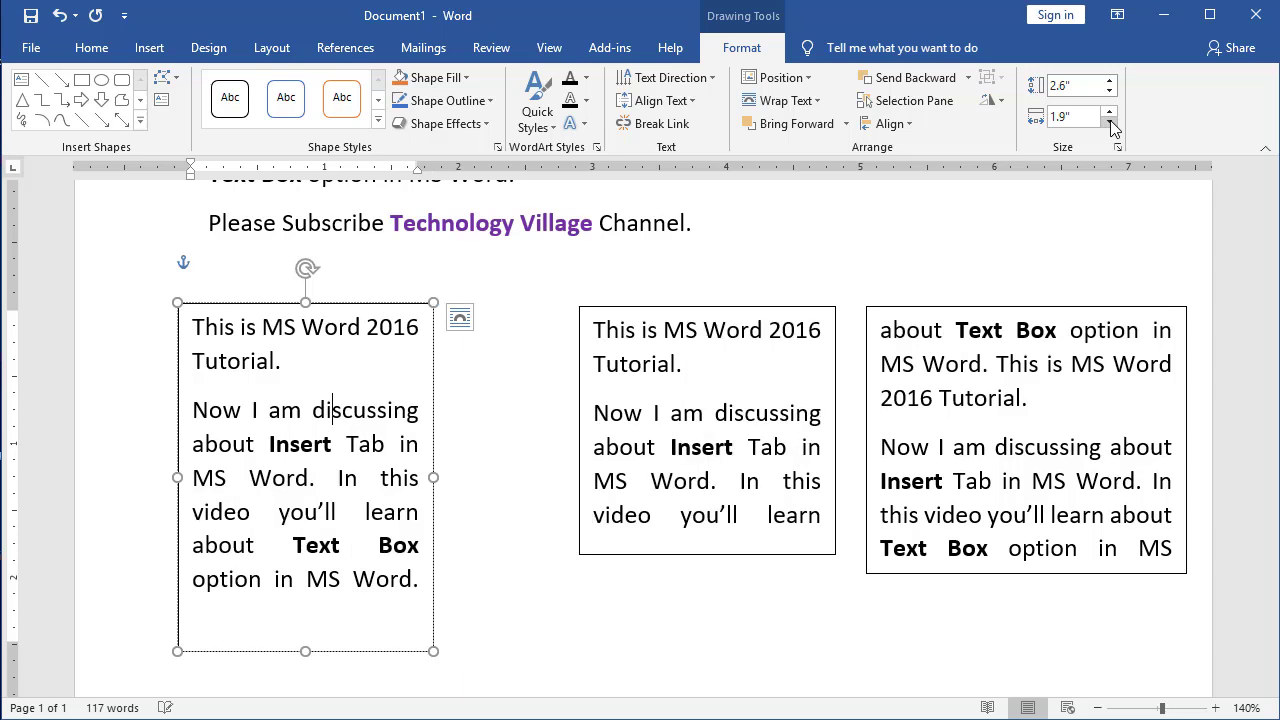
{"action": "left_click", "coordinate": [1110, 113]}
{"action": "double_click", "coordinate": [1110, 113]}
{"action": "left_click", "coordinate": [1110, 113]}
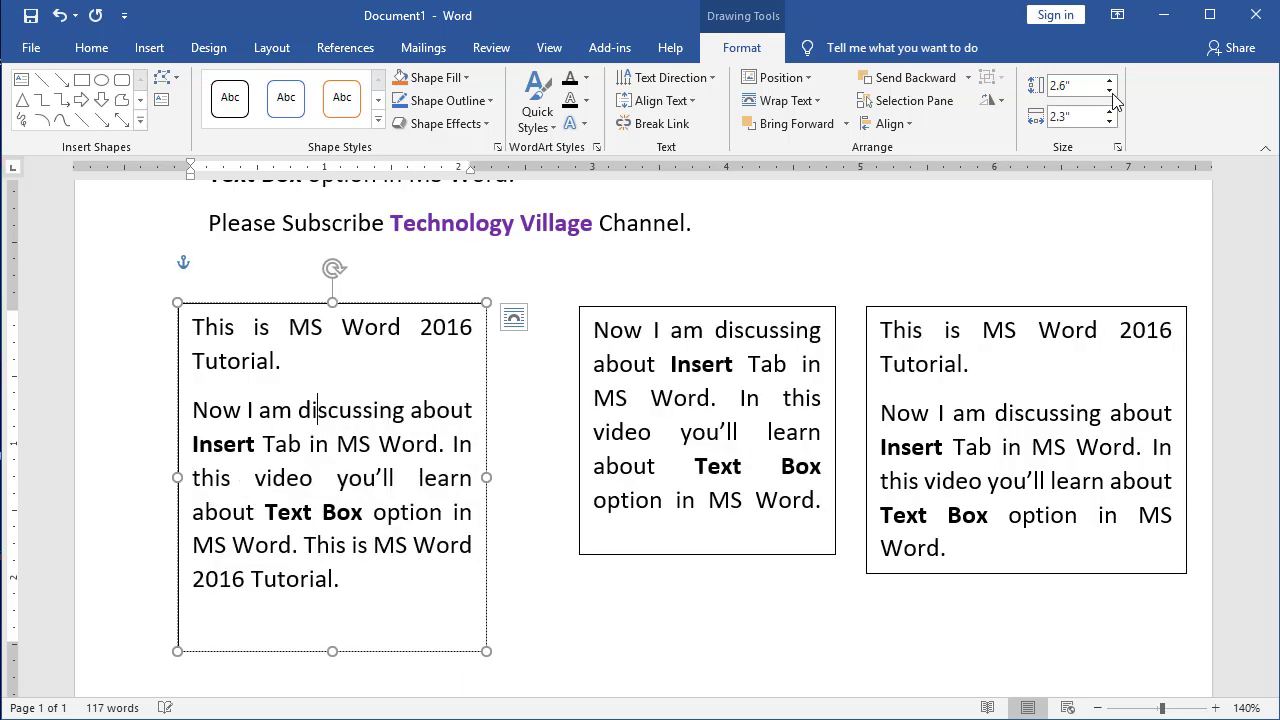
{"action": "left_click", "coordinate": [1109, 92]}
{"action": "double_click", "coordinate": [1109, 92]}
{"action": "double_click", "coordinate": [1109, 92]}
{"action": "left_click", "coordinate": [1109, 92]}
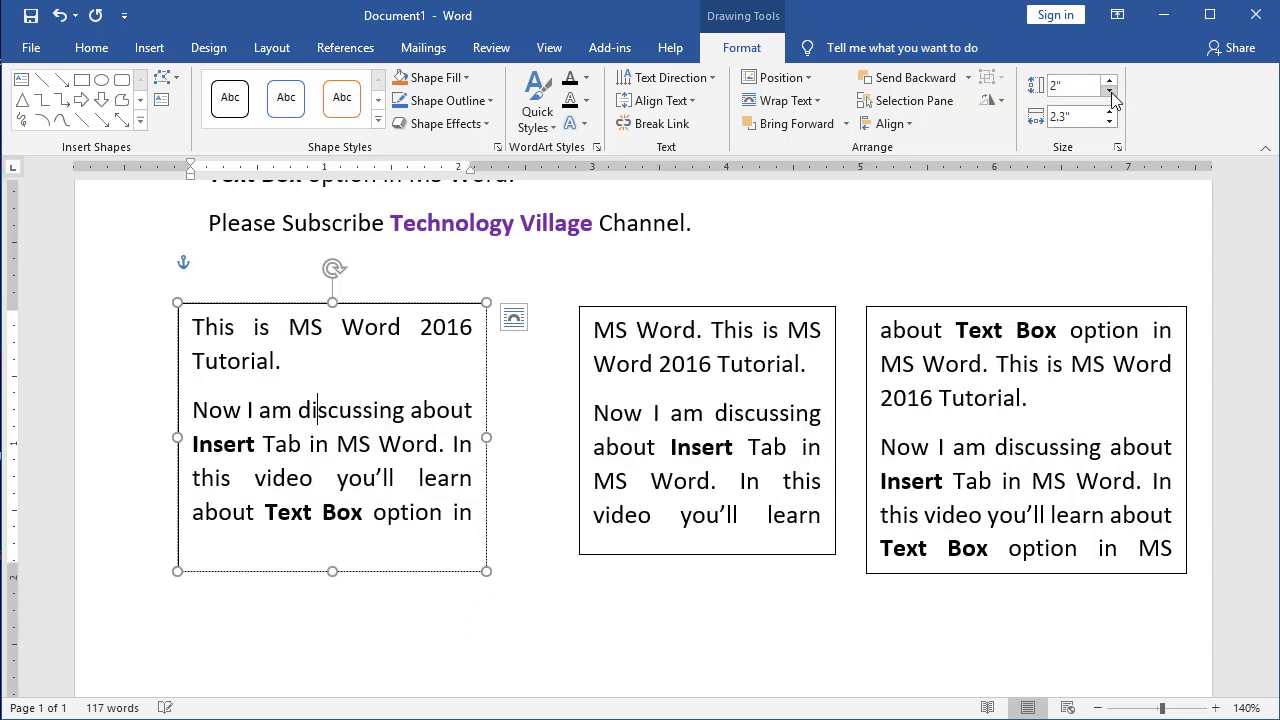
{"action": "left_click", "coordinate": [543, 386]}
{"action": "scroll", "coordinate": [543, 390], "scroll_direction": "up", "scroll_amount": 2}
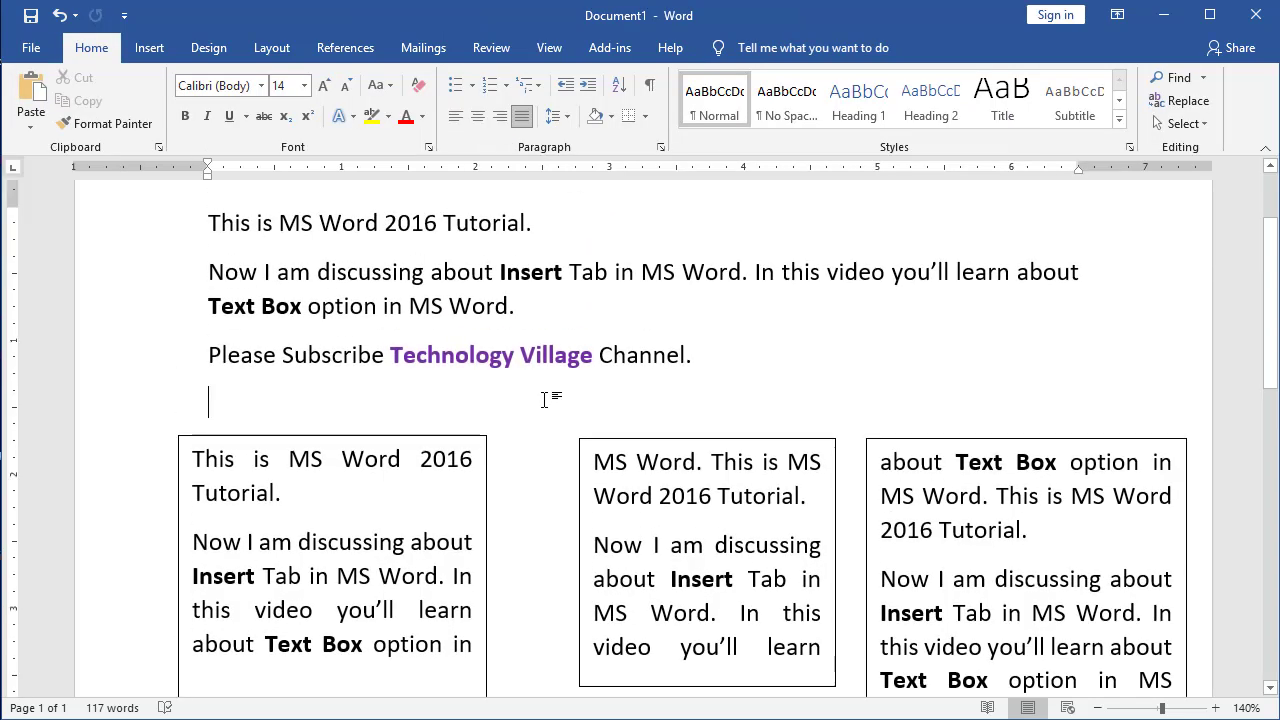